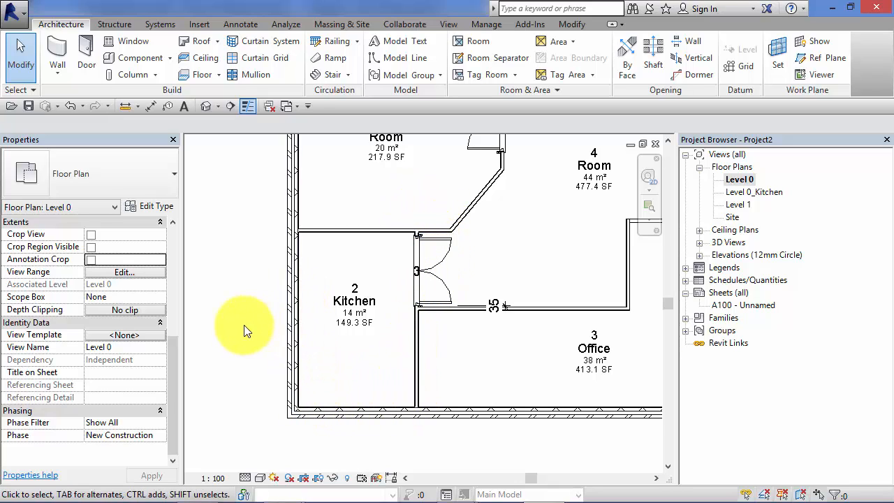
- Look over the existing Level 0_Kitchen floor plan and return to the full Level 0 floor plan
scroll(253, 277, down, 1)
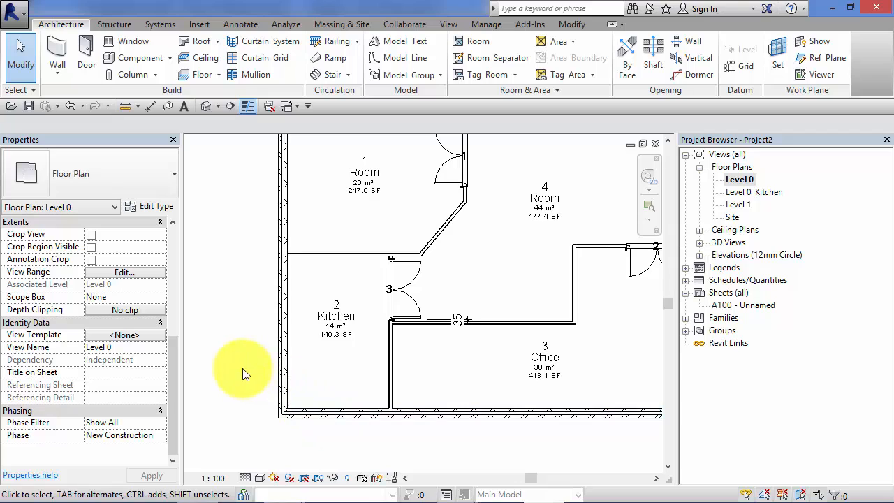
double_click(749, 191)
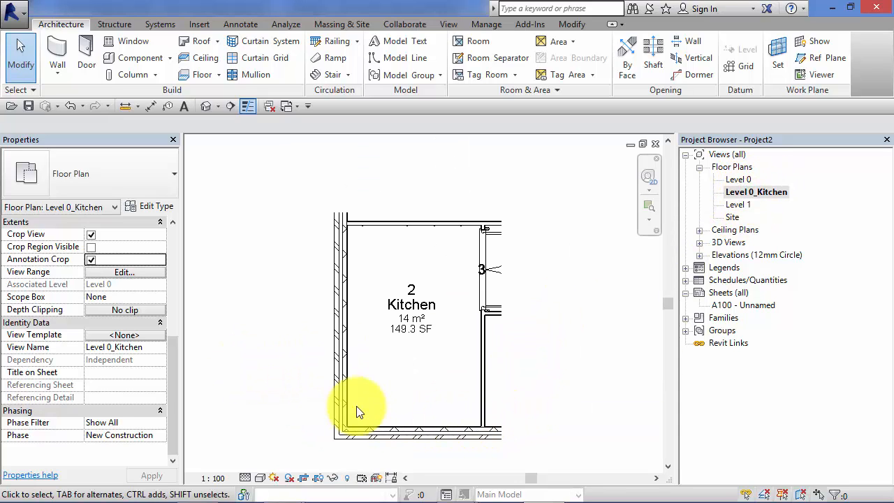
scroll(251, 321, down, 4)
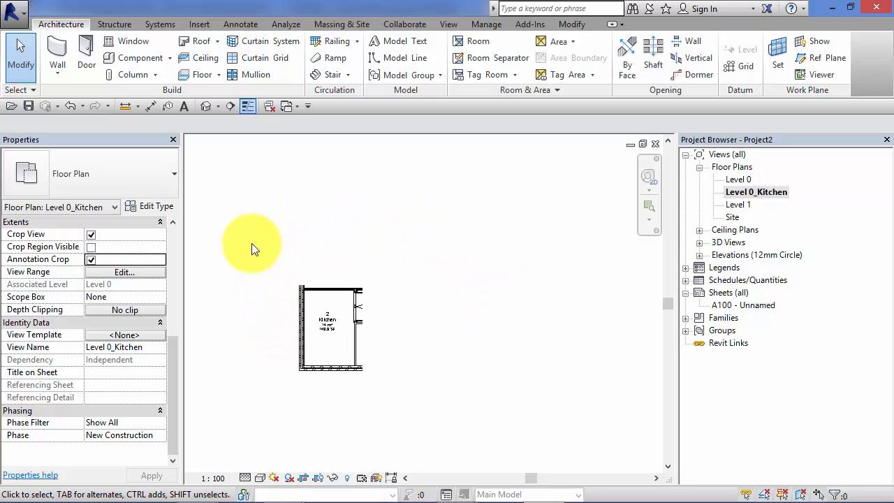
click(739, 179)
double_click(742, 181)
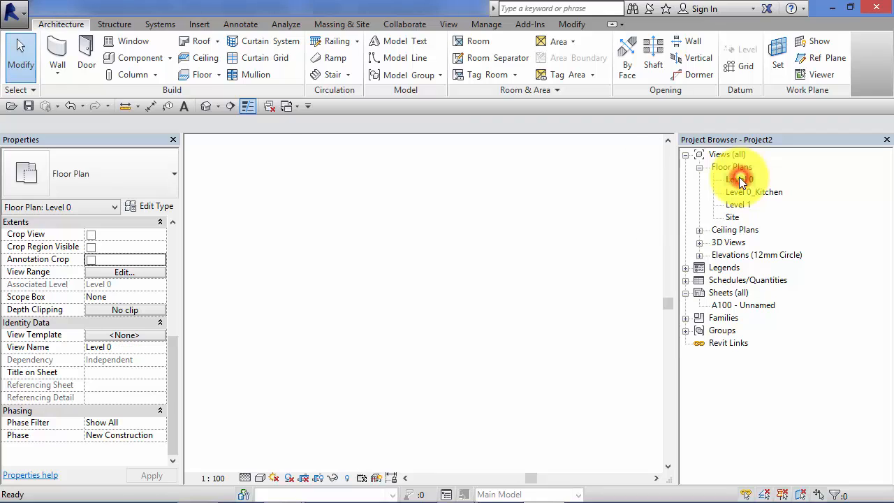
scroll(492, 300, down, 4)
scroll(393, 324, up, 4)
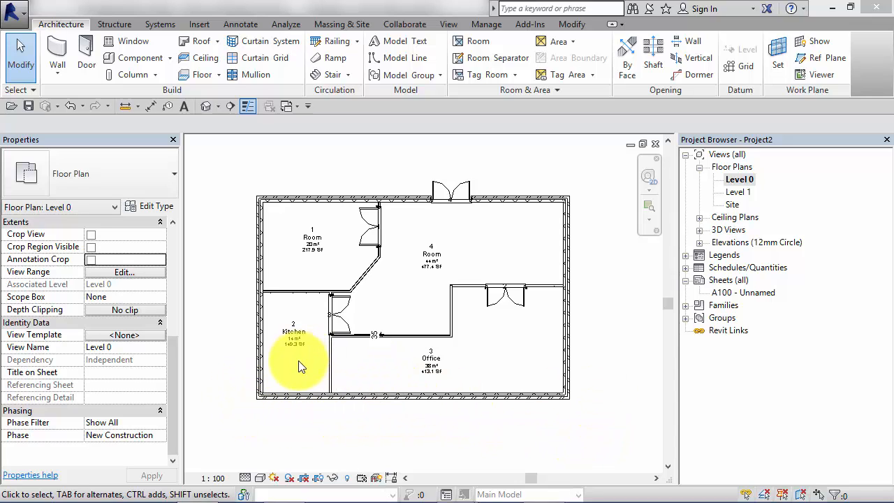
- Duplicate the Level 0 floor plan view with detailing
scroll(253, 362, up, 3)
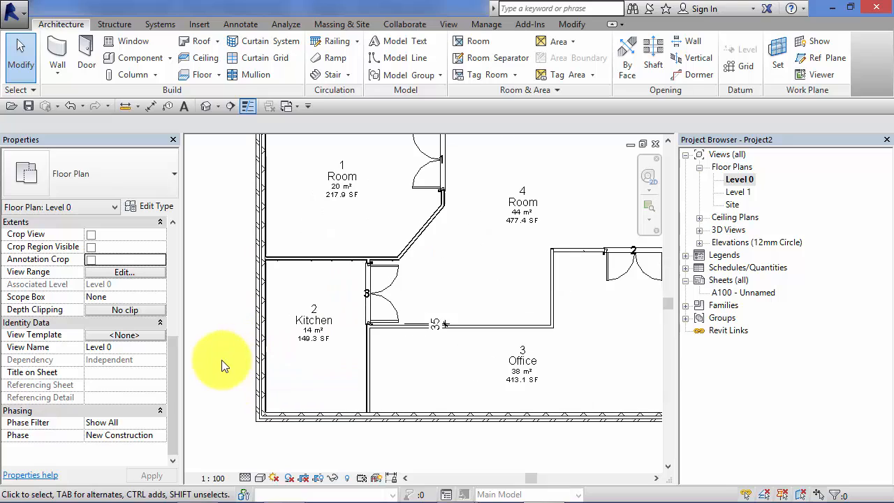
middle_drag(221, 361, 269, 360)
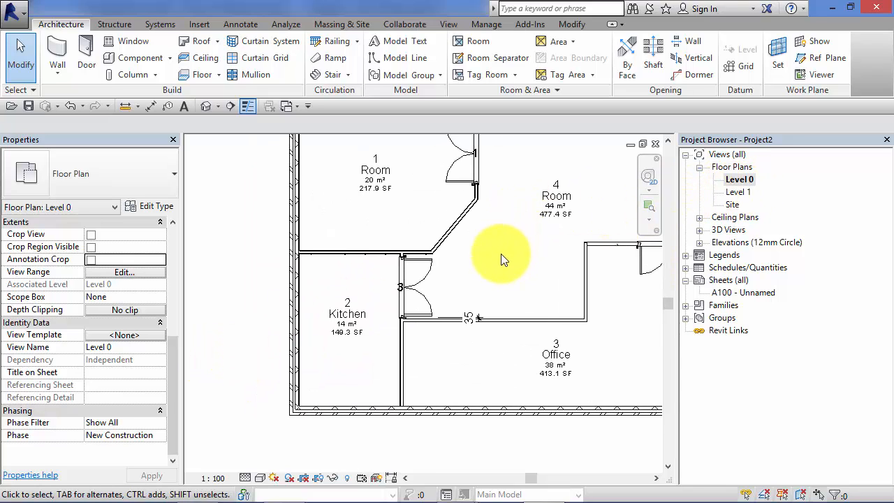
middle_drag(501, 269, 486, 280)
scroll(491, 269, down, 2)
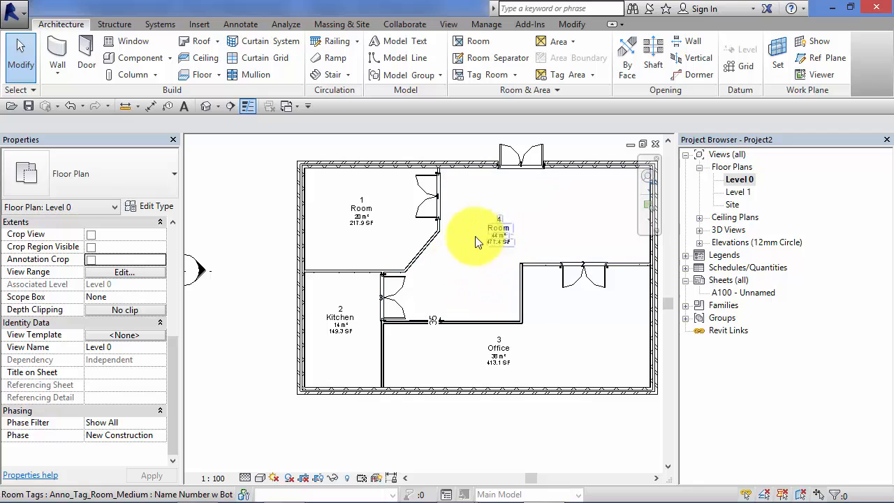
right_click(737, 181)
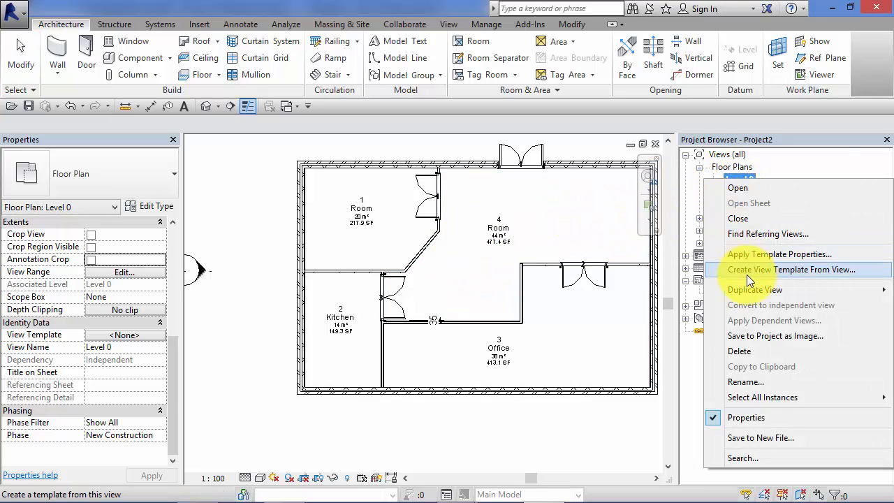
mouse_move(746, 290)
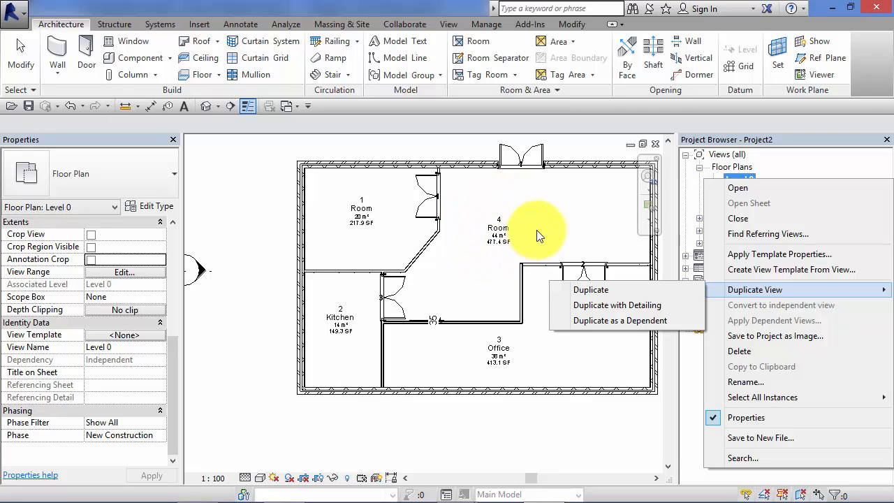
click(609, 304)
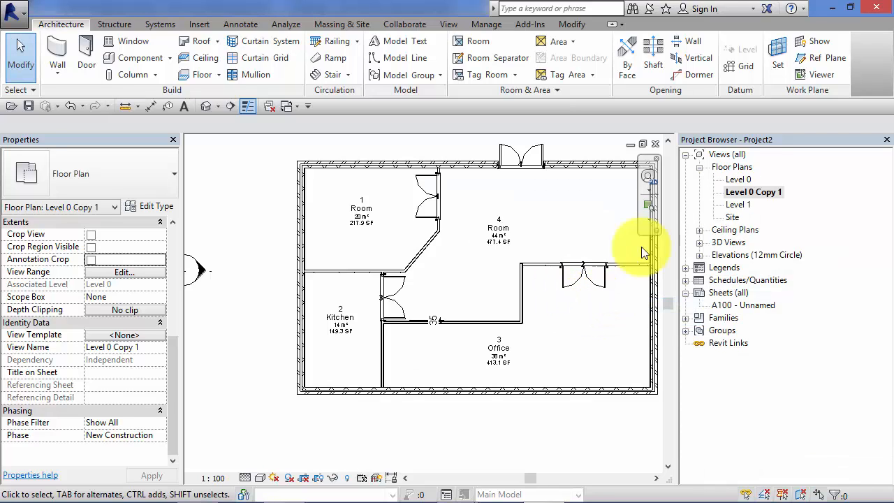
- Rename the duplicated Level 0 floor plan view as "Level 0 kitchen"
right_click(750, 191)
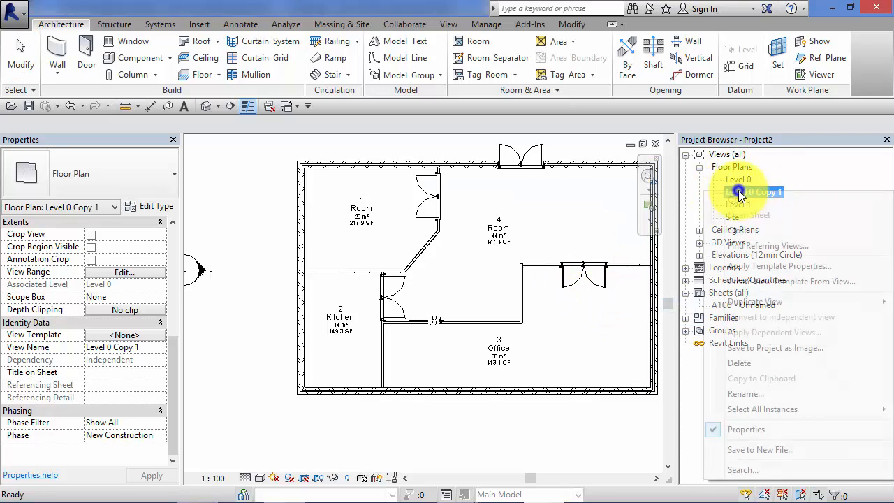
click(746, 394)
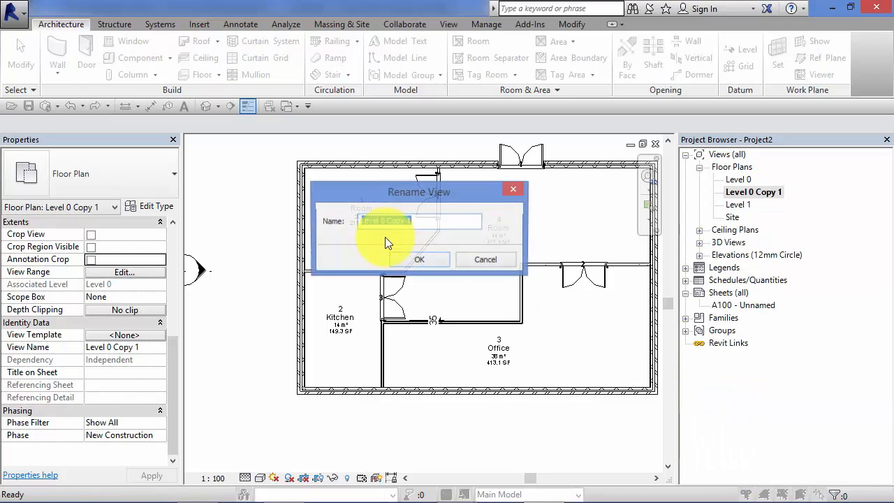
click(440, 223)
key(BackSpace)
key(BackSpace)
key(BackSpace)
key(BackSpace)
key(BackSpace)
key(BackSpace)
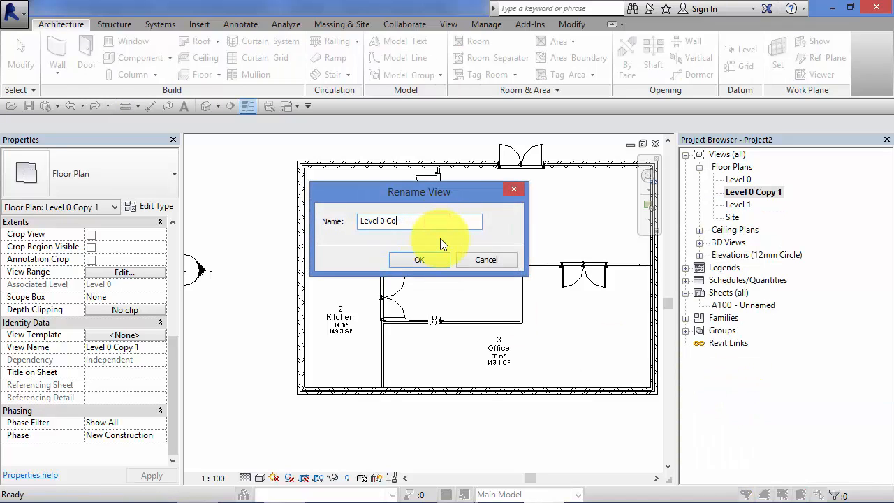
text(kitchen)
key(Return)
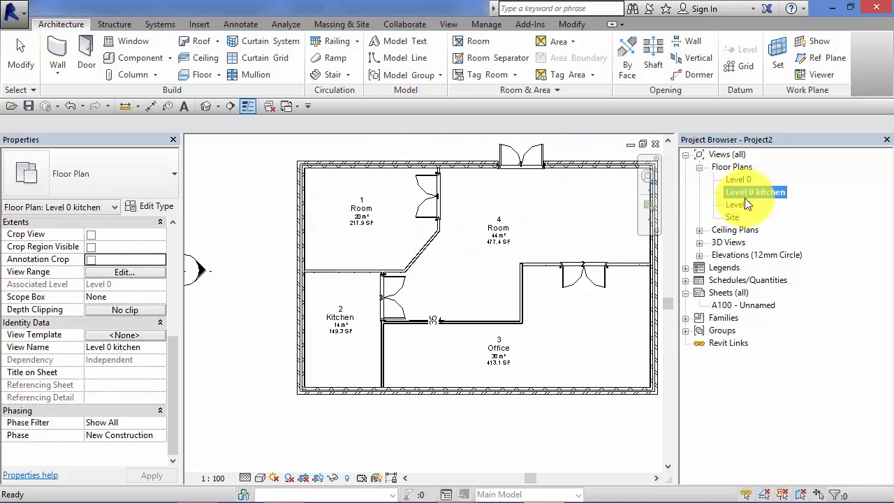
- Compare the original Level 0 floor plan with the Level 0 kitchen copy, ending in the kitchen view
click(399, 429)
scroll(409, 427, down, 1)
middle_drag(451, 424, 433, 431)
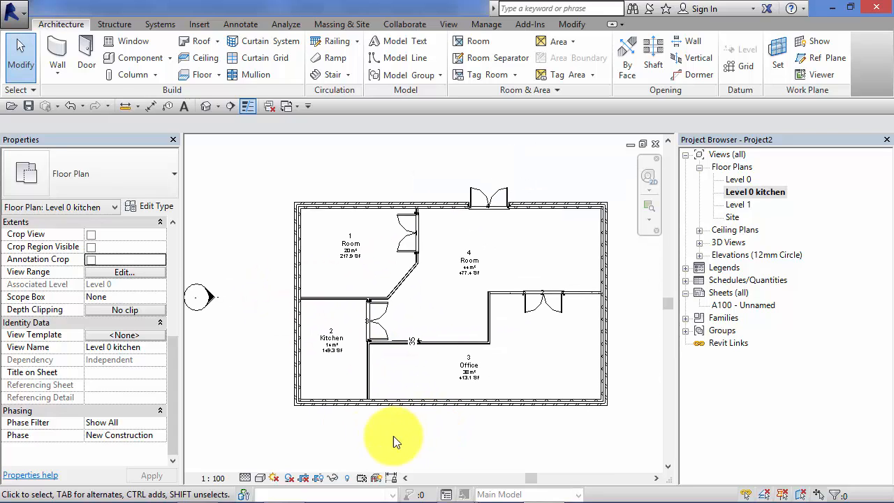
double_click(742, 181)
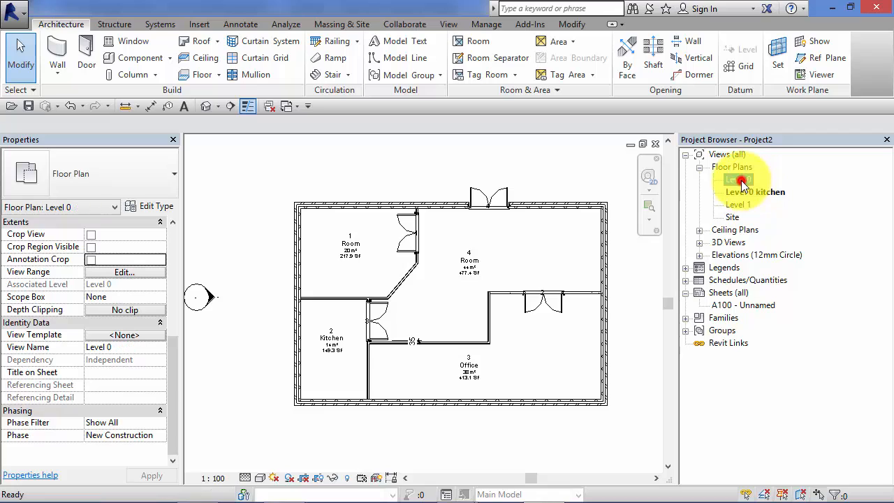
scroll(453, 278, down, 1)
middle_drag(455, 279, 423, 316)
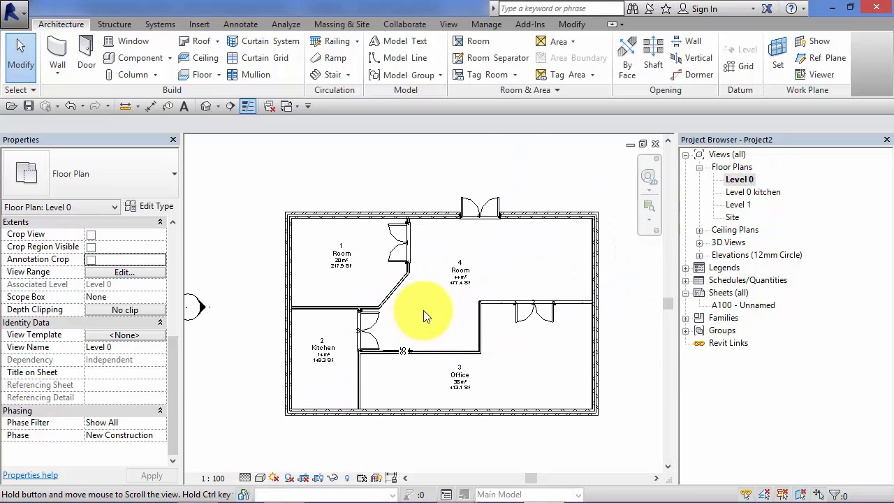
double_click(755, 193)
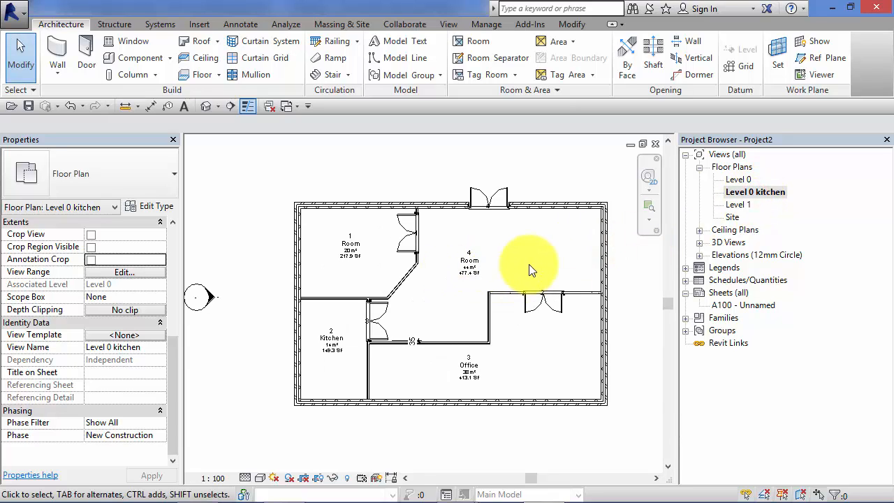
middle_drag(522, 265, 519, 252)
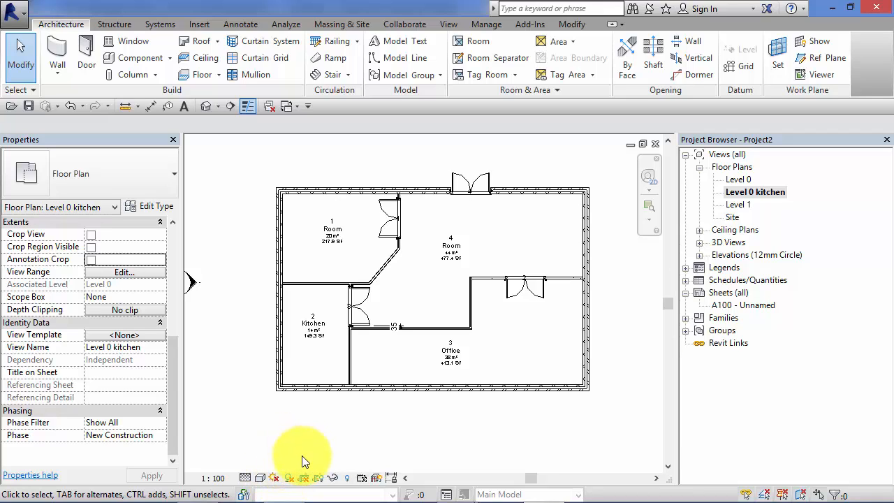
- Turn on view cropping for the Level 0 kitchen plan and show its crop region
click(304, 478)
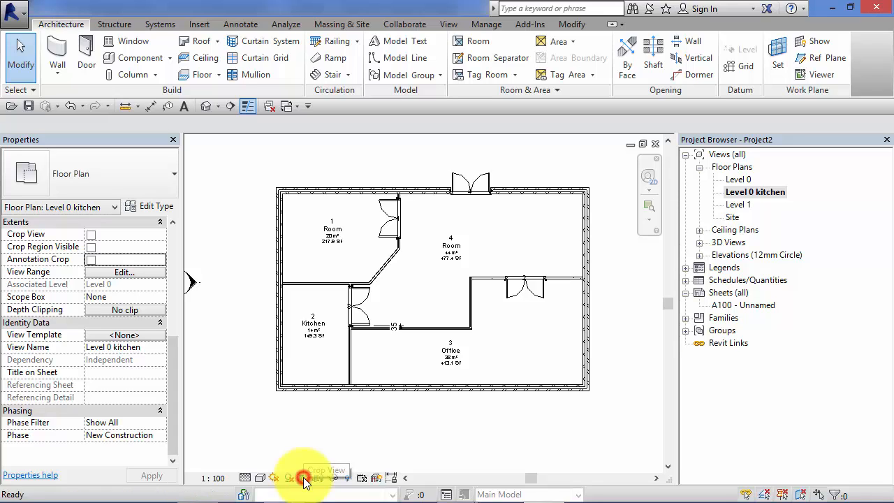
scroll(294, 429, down, 5)
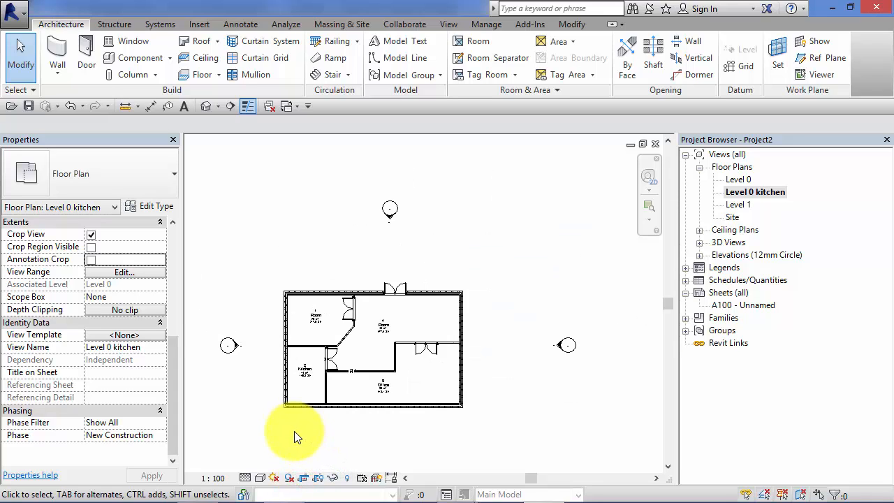
middle_drag(296, 444, 316, 394)
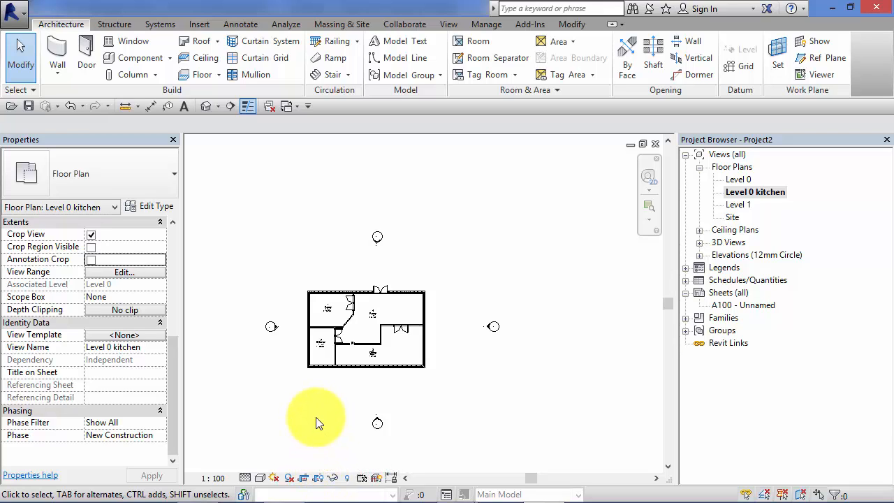
click(320, 478)
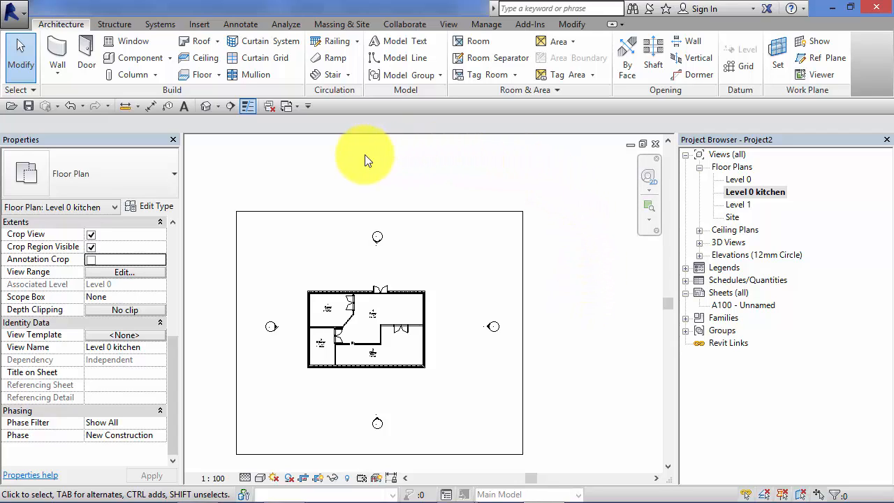
- Pull the right and left edges of the crop region in to just outside the kitchen's side walls
click(305, 211)
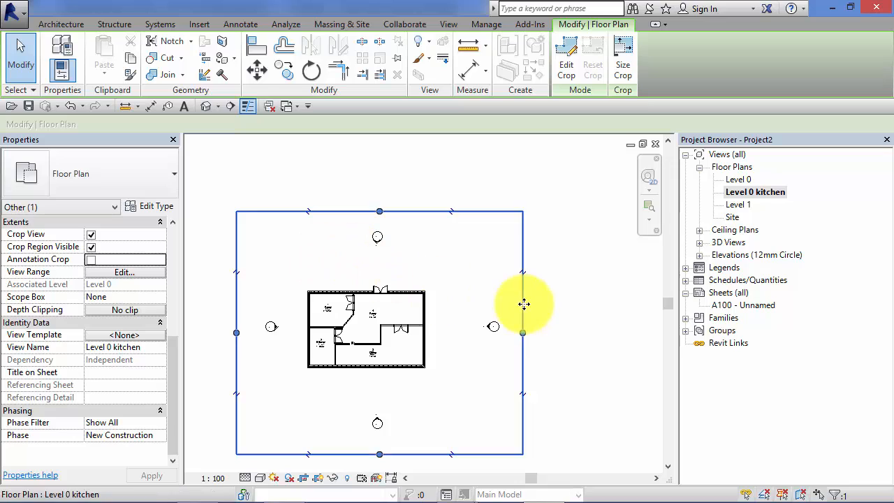
middle_drag(551, 338, 579, 306)
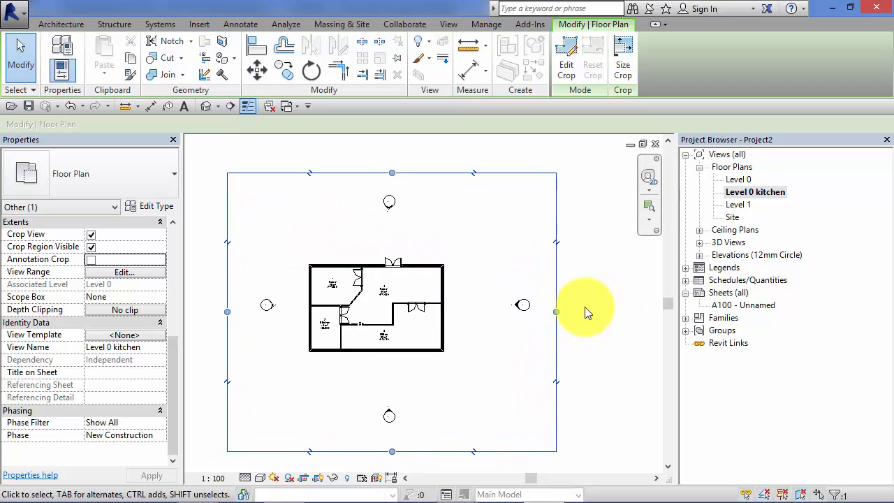
click(556, 312)
drag(557, 312, 343, 331)
scroll(299, 349, up, 2)
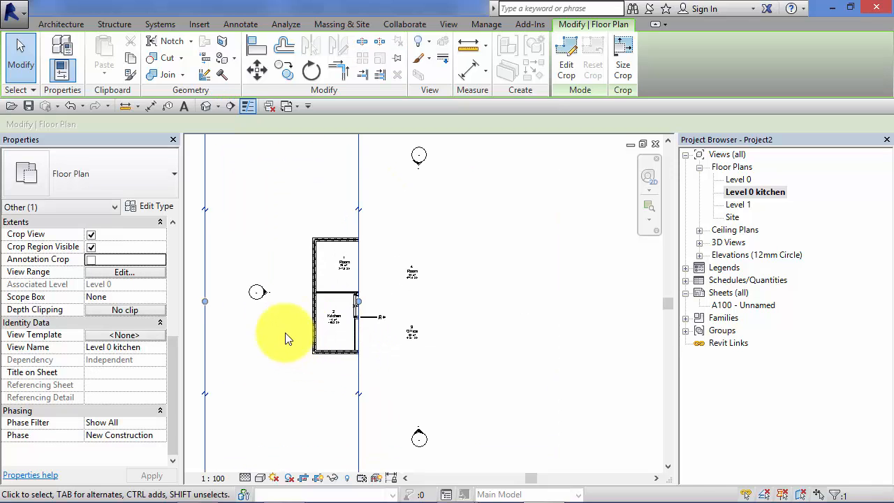
drag(204, 301, 307, 306)
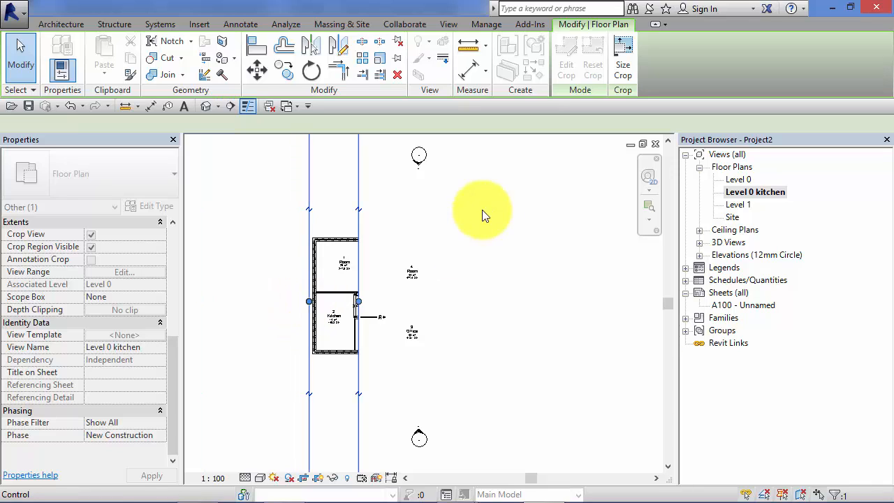
- Pull the upper and lower edges of the crop region in to just outside the kitchen's top and bottom walls
middle_drag(463, 272, 470, 327)
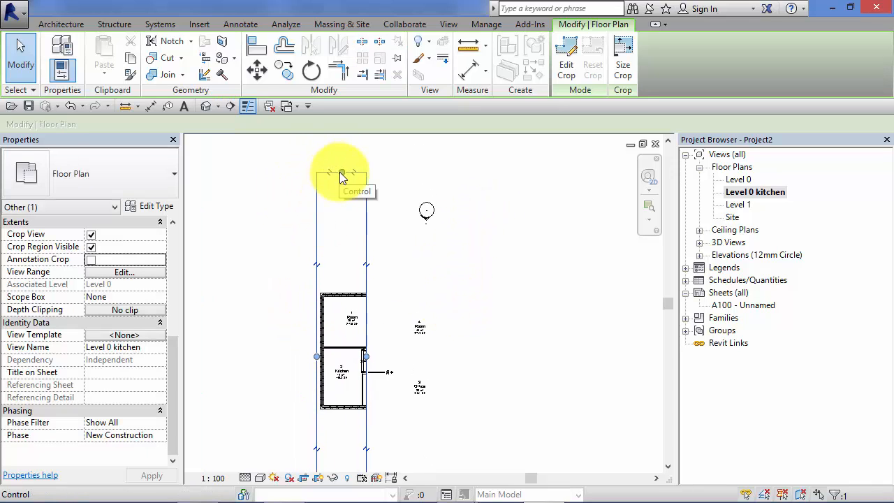
drag(342, 174, 341, 342)
scroll(412, 402, up, 3)
middle_drag(432, 419, 498, 245)
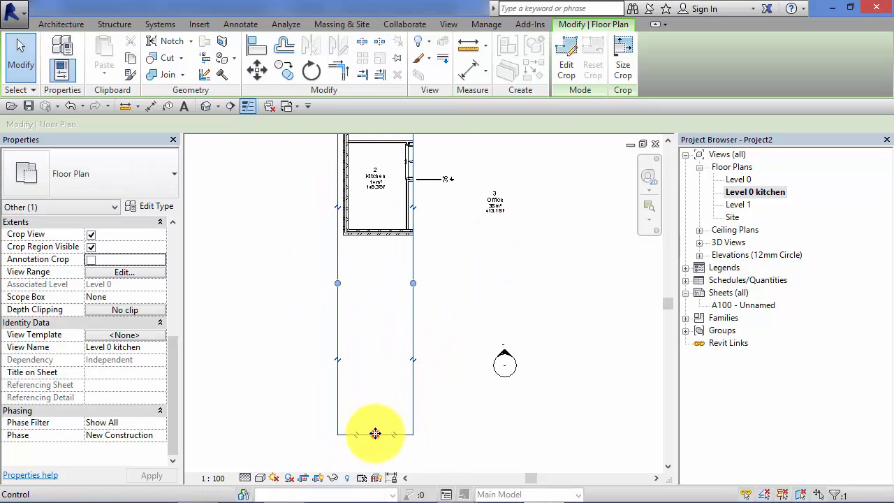
drag(375, 434, 391, 238)
middle_drag(454, 244, 423, 359)
click(435, 317)
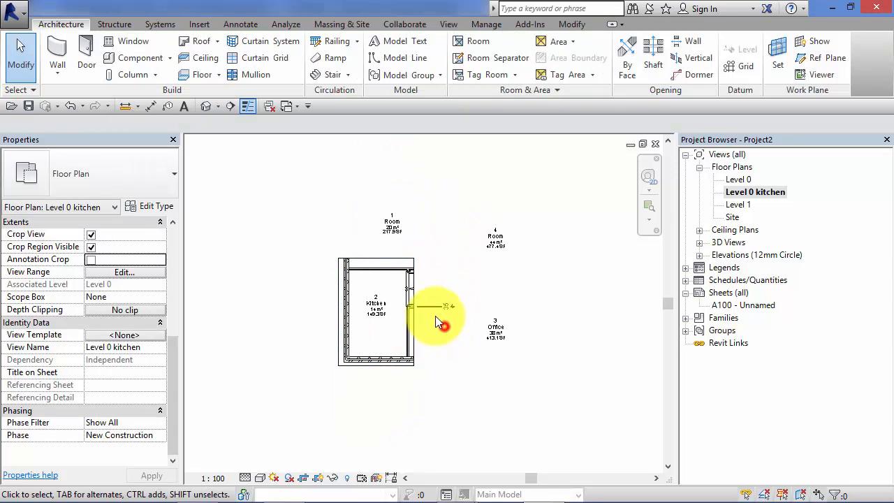
- Examine the cropped kitchen plan and the annotations lying outside the crop region
scroll(433, 318, up, 2)
scroll(425, 356, up, 2)
scroll(515, 247, up, 2)
scroll(559, 358, up, 1)
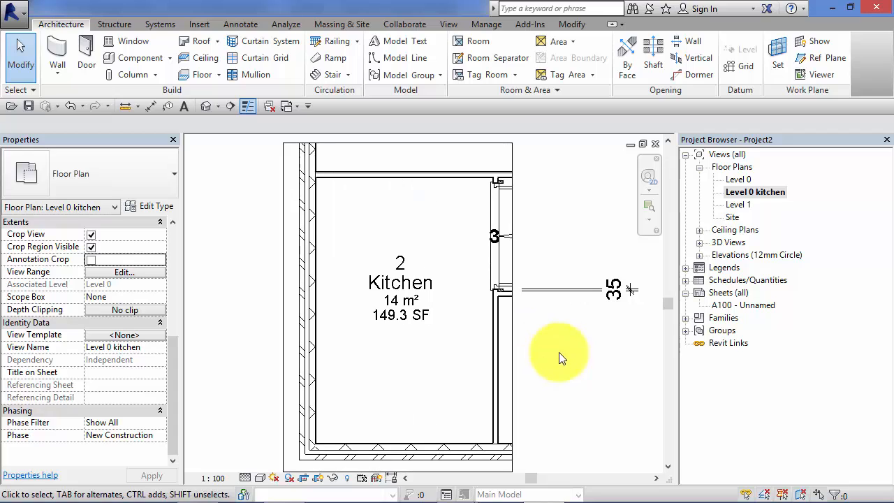
middle_drag(559, 357, 571, 356)
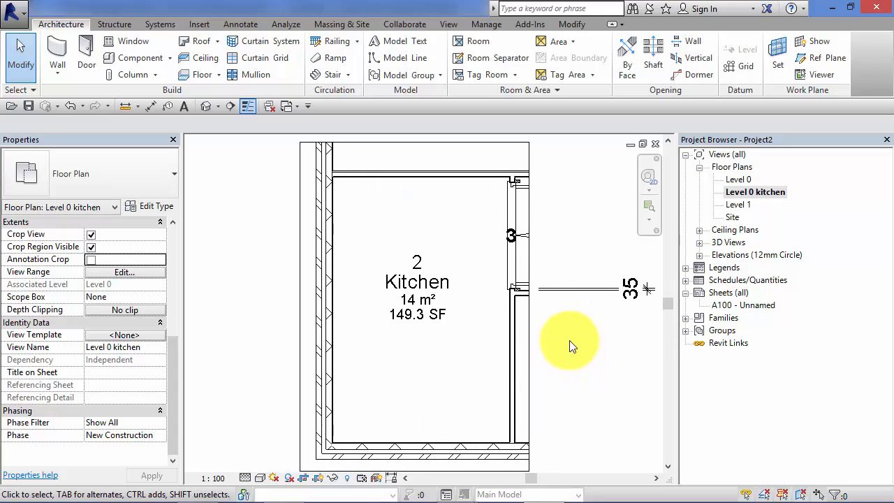
scroll(581, 326, down, 1)
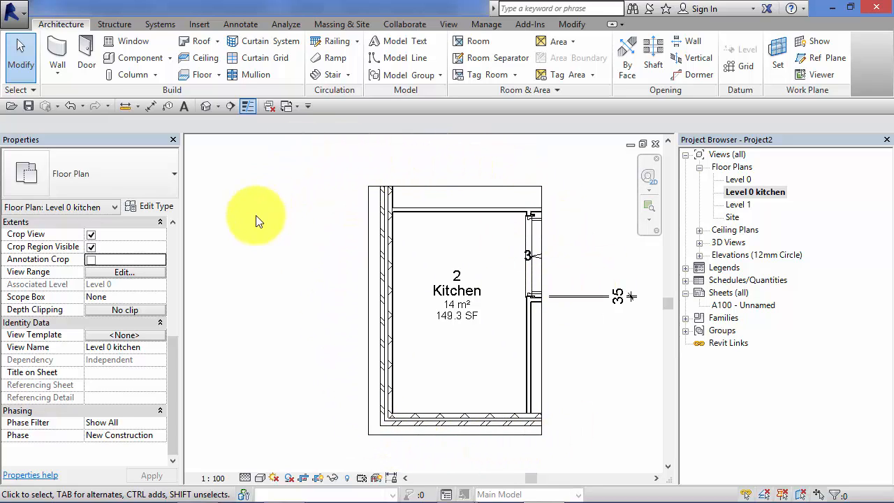
middle_drag(620, 430, 585, 427)
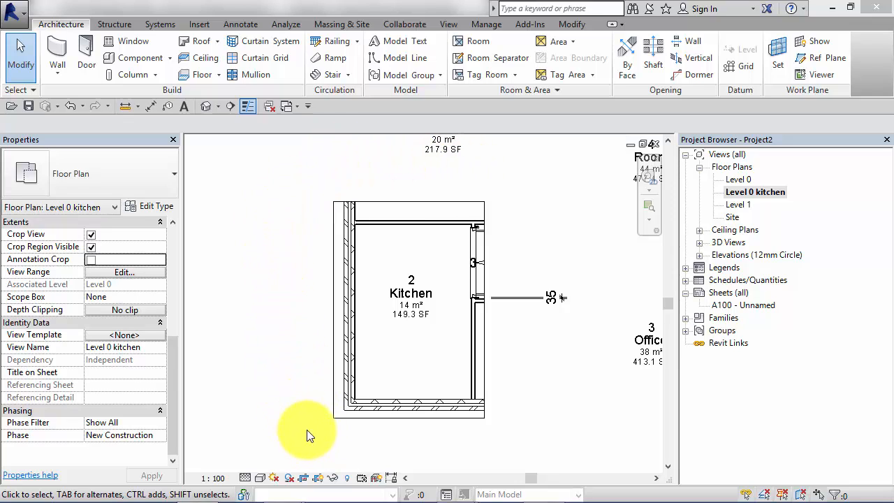
- Hide the crop region and turn off view cropping for the Level 0 kitchen plan
click(319, 479)
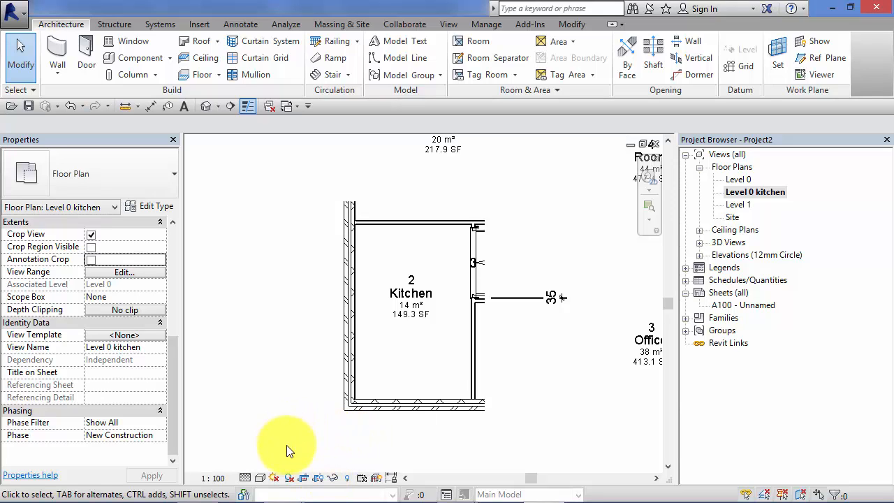
click(304, 479)
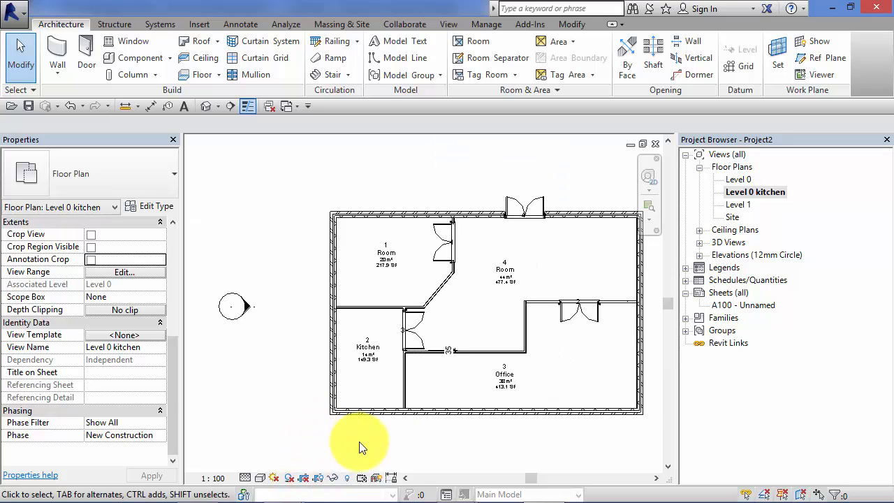
scroll(388, 445, down, 2)
middle_drag(397, 453, 392, 437)
scroll(378, 419, up, 2)
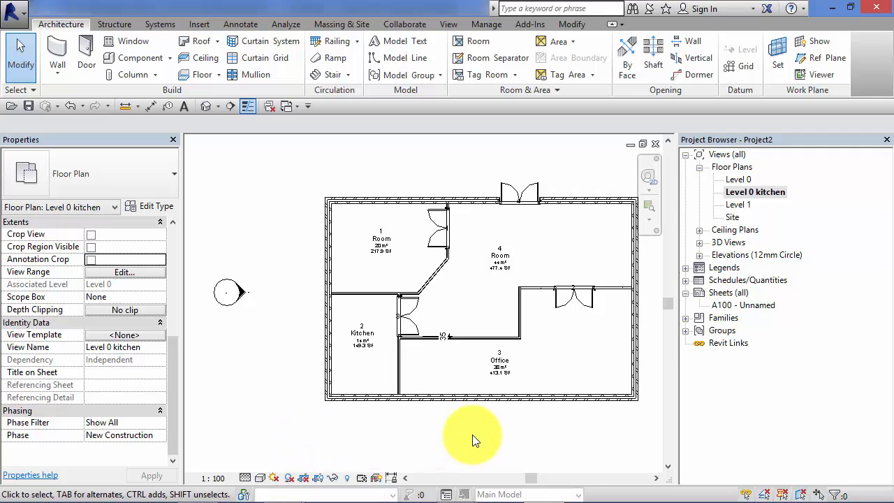
- Show the kitchen crop region over the uncropped plan, select it for inspection, and hide it again
click(319, 479)
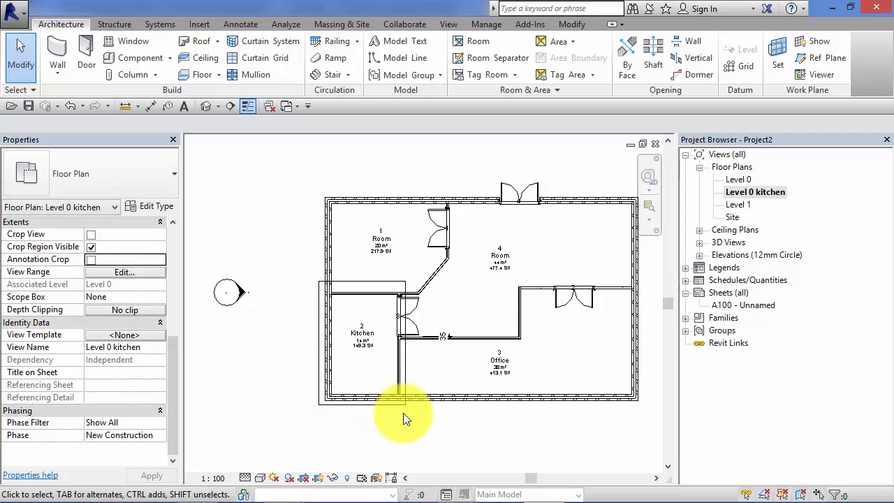
click(319, 381)
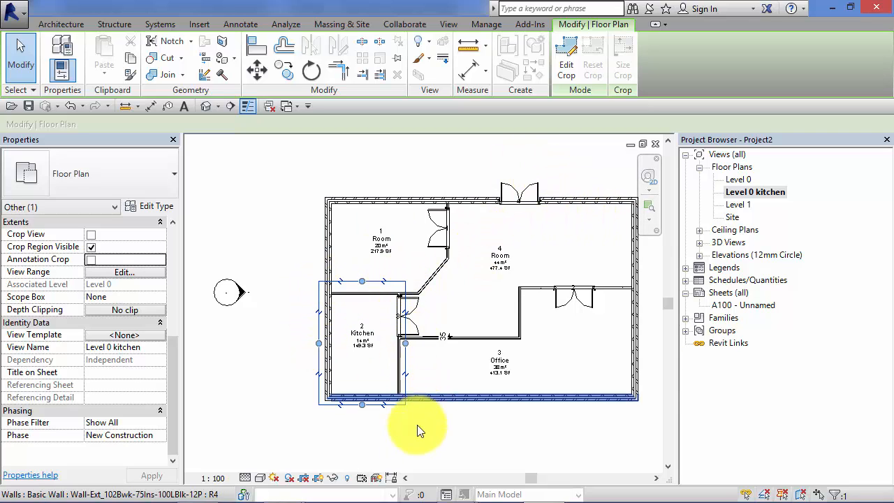
click(380, 429)
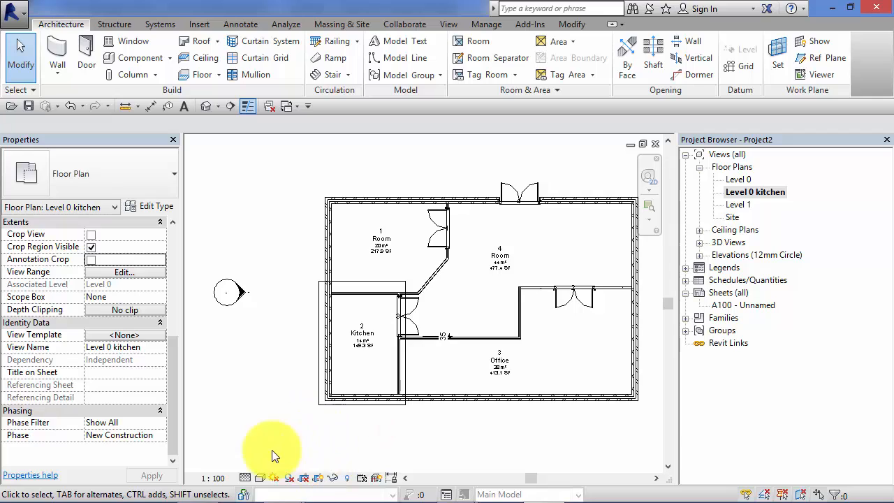
click(319, 479)
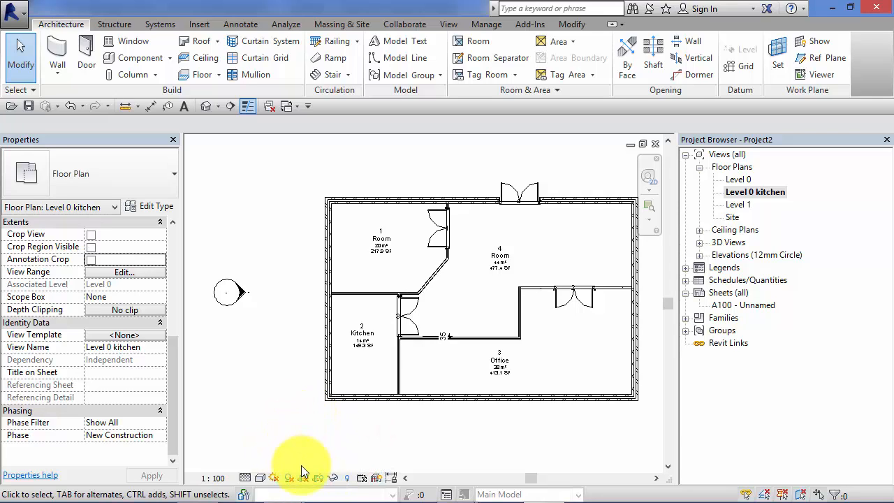
- Turn view cropping back on, then show the crop region and select it to check its edges
click(305, 479)
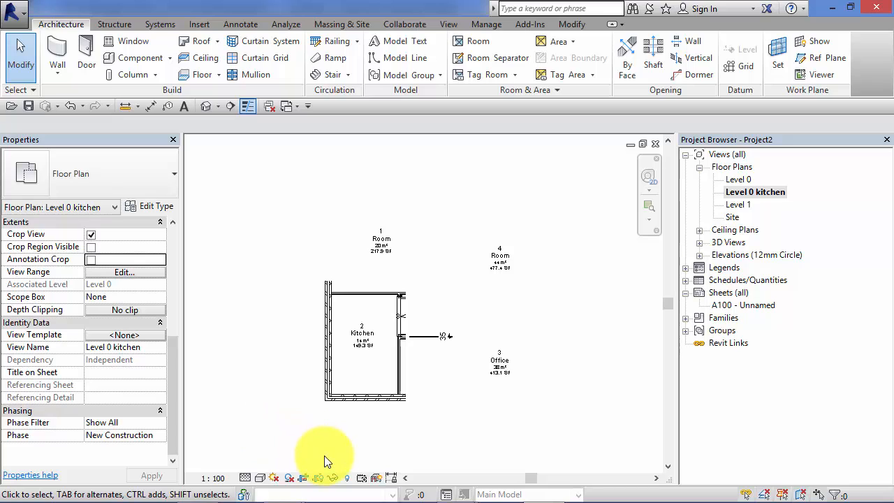
click(319, 479)
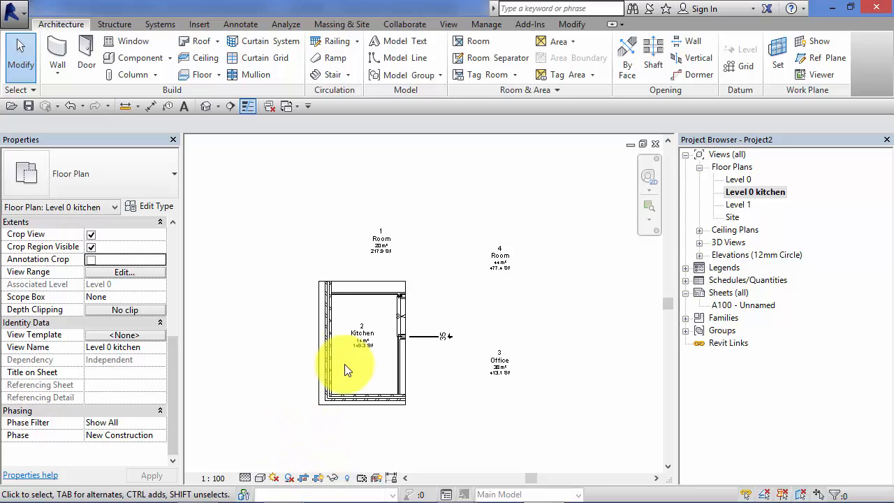
click(320, 342)
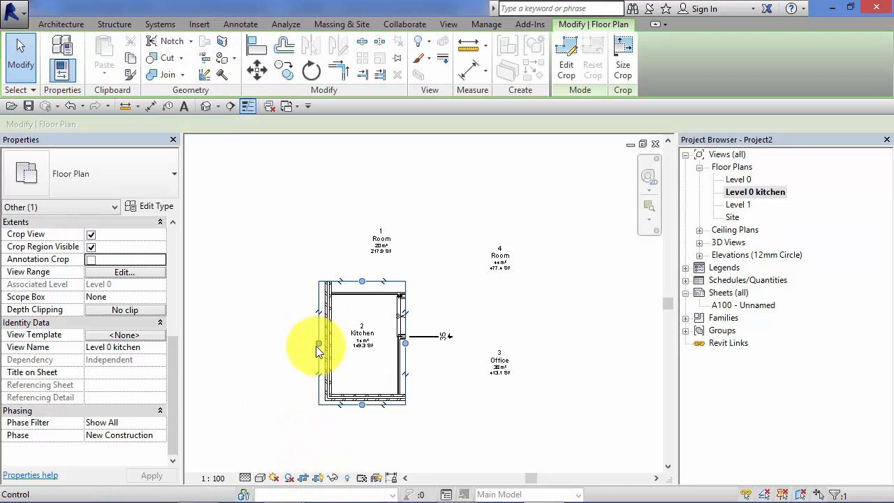
click(408, 435)
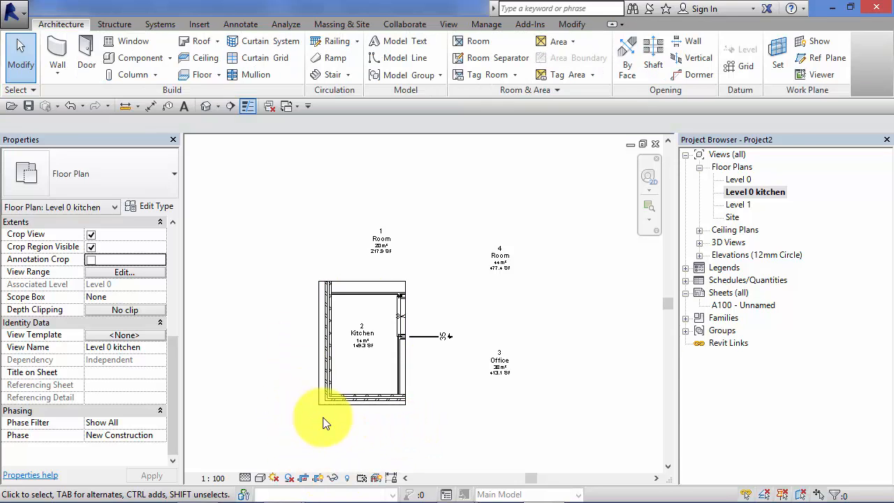
- Switch view cropping off to inspect the full plan around the kitchen, then restore cropping and hide the crop region
click(303, 477)
scroll(287, 405, up, 3)
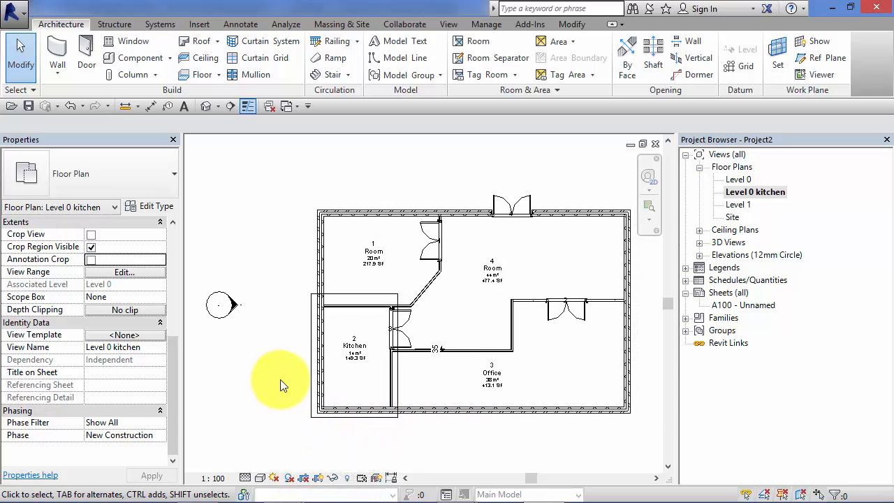
middle_drag(283, 378, 224, 374)
scroll(231, 362, down, 1)
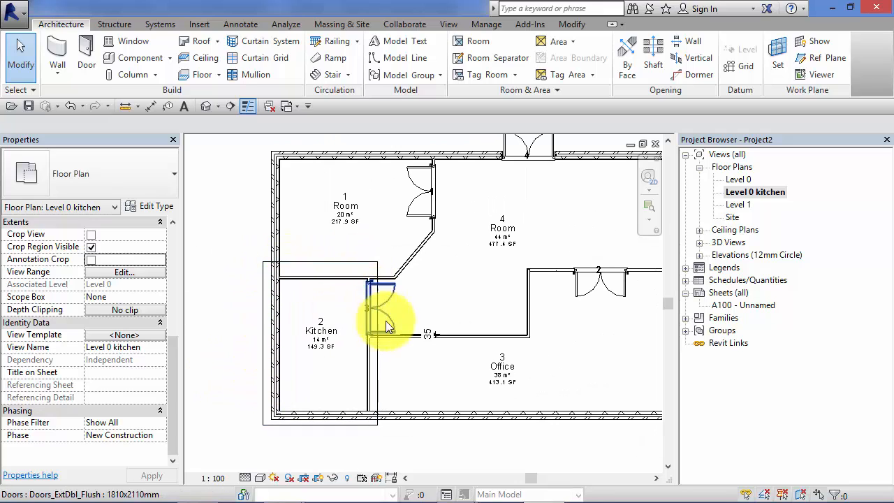
middle_drag(421, 465, 437, 443)
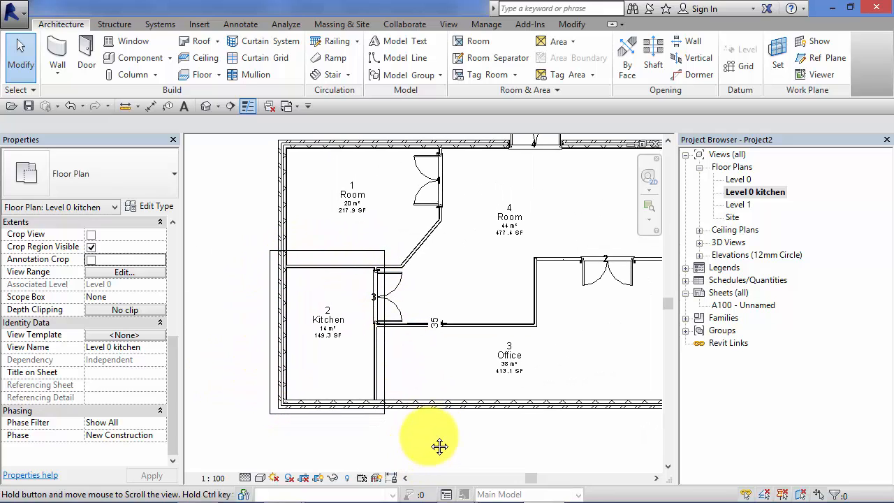
click(304, 478)
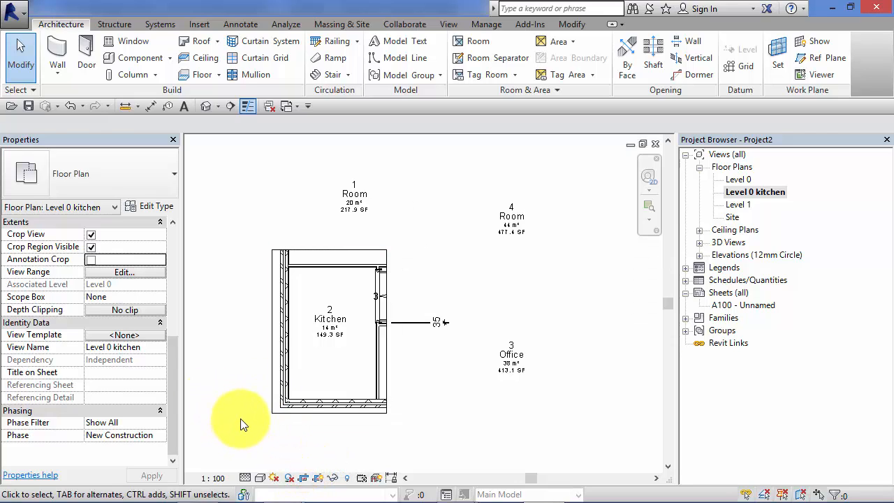
click(319, 478)
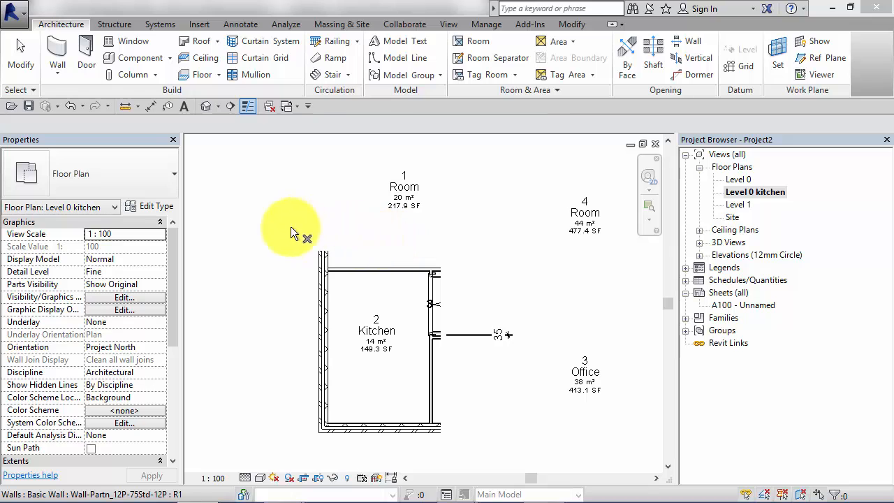
- Make the crop region visible and turn on annotation cropping for the Level 0 kitchen plan
drag(177, 268, 169, 333)
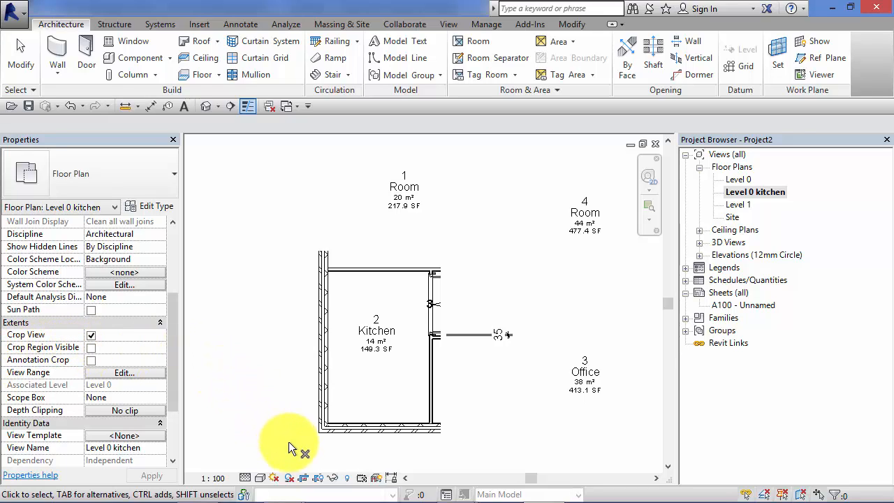
click(90, 346)
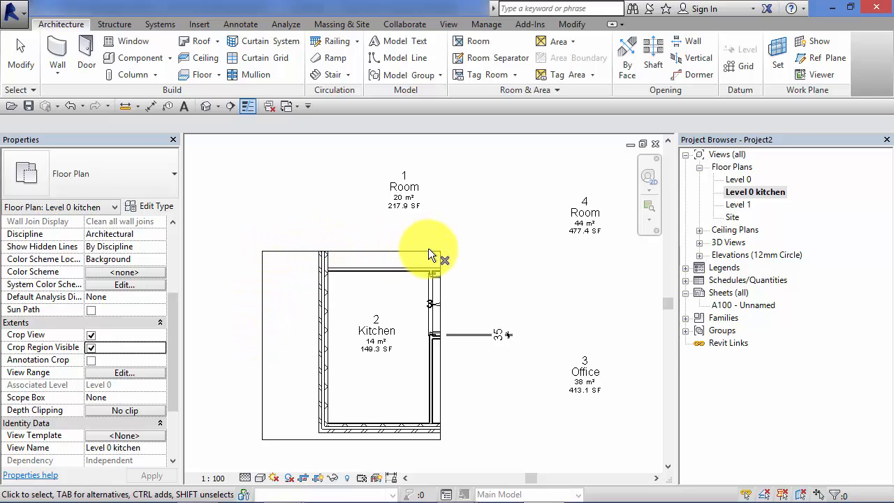
click(91, 360)
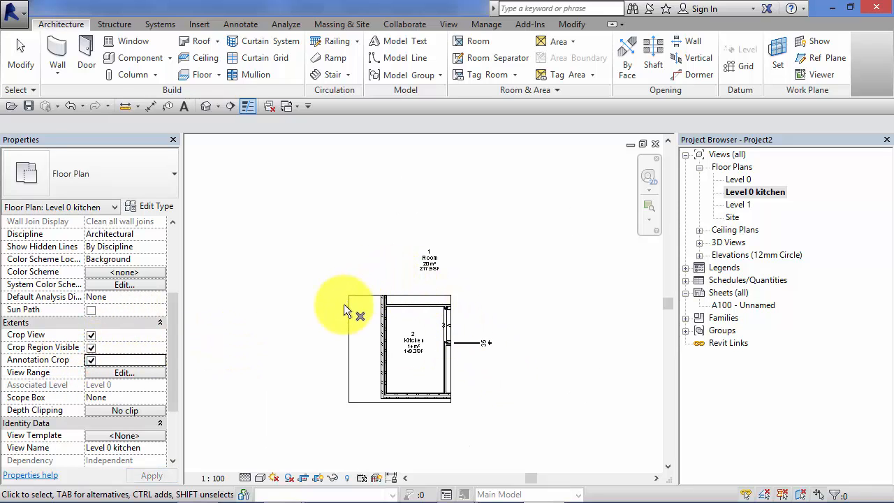
- Pull the upper edge of the annotation crop down to just above the model crop, excluding the Room 1 tag
click(348, 318)
scroll(369, 353, up, 3)
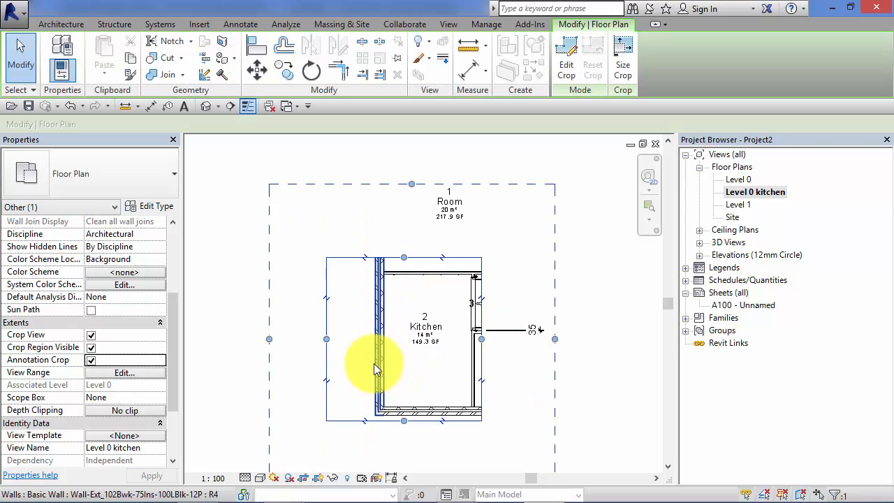
scroll(343, 322, down, 2)
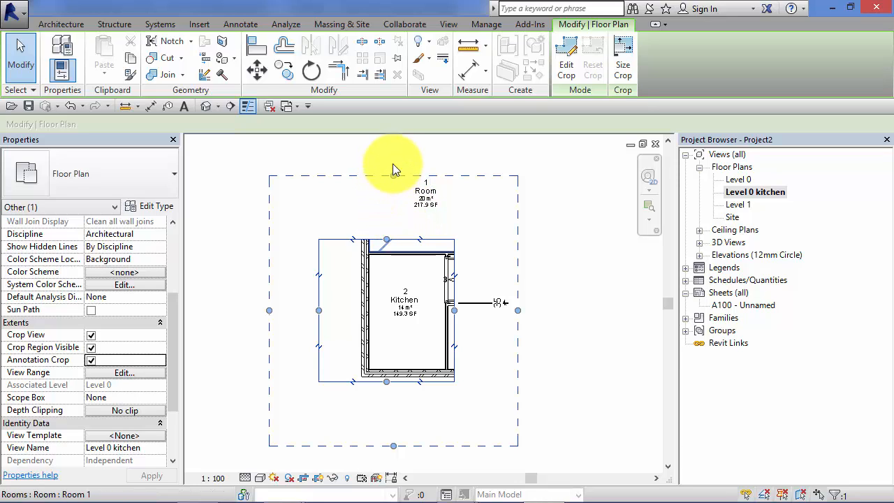
drag(394, 175, 381, 226)
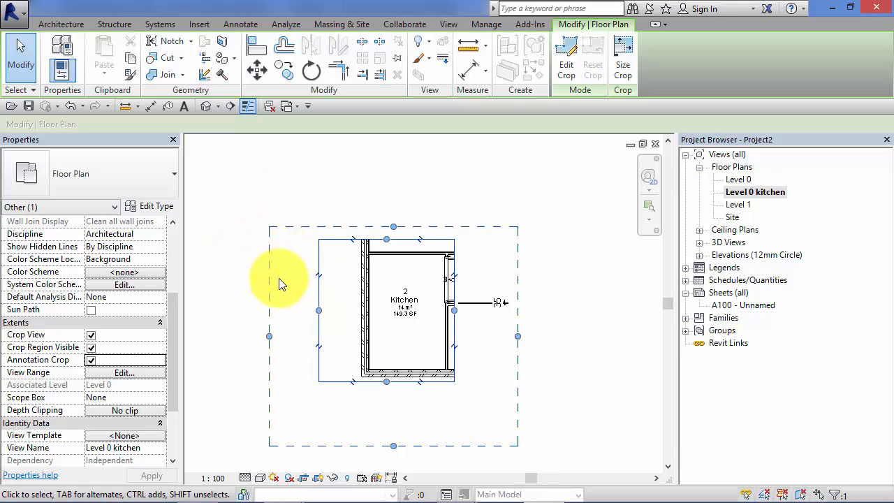
- Extend the crop region's right edge beyond the kitchen door and add the leader note "oven" pointing into the kitchen
click(452, 310)
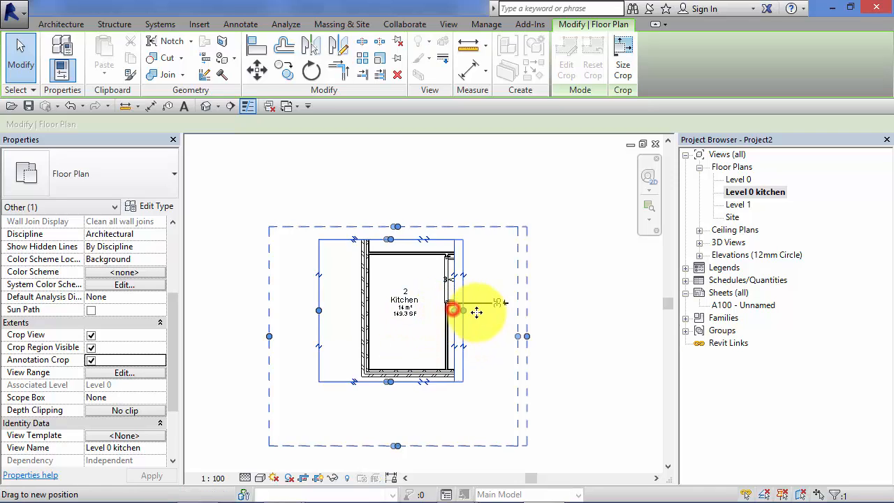
drag(477, 312, 523, 311)
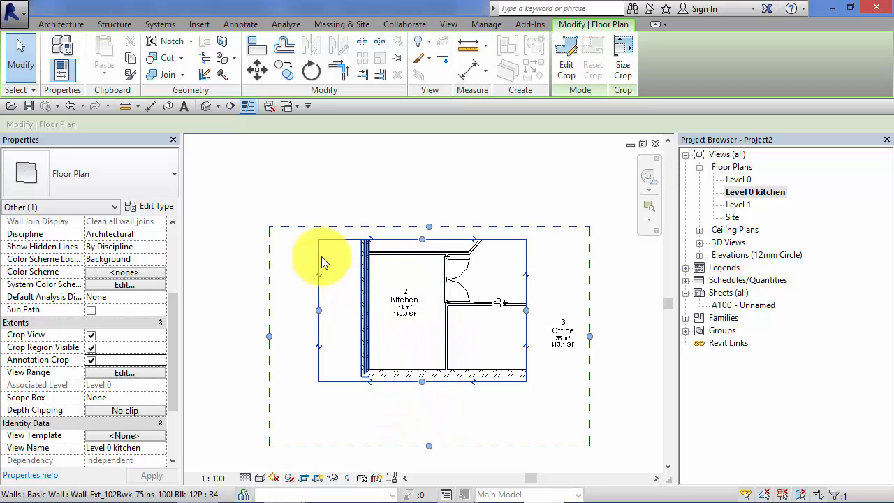
click(183, 105)
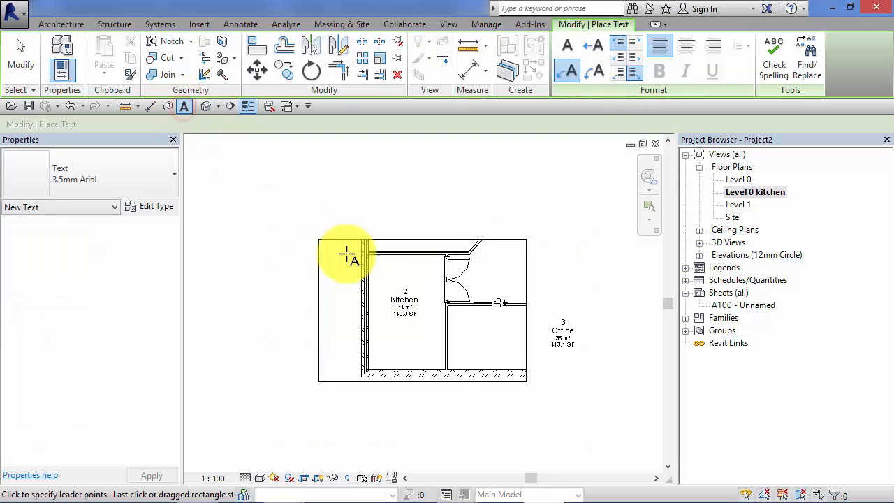
click(428, 333)
click(472, 331)
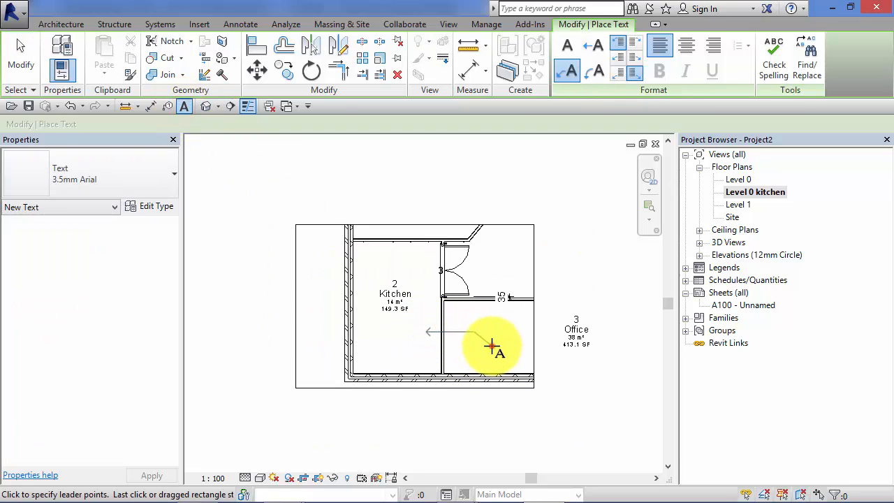
click(492, 345)
text(oven)
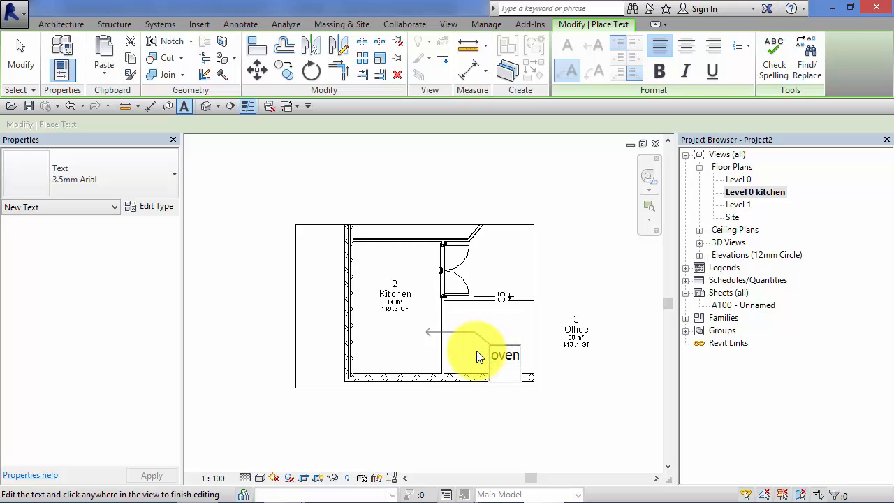
click(573, 241)
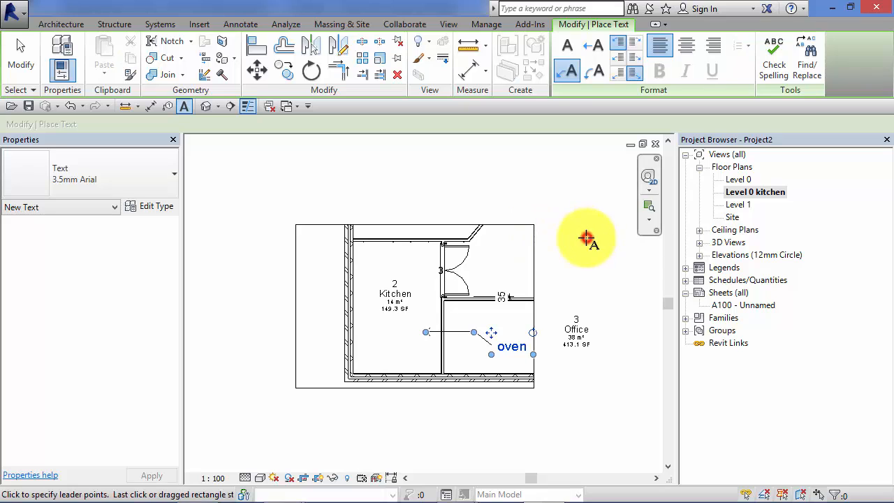
scroll(583, 255, down, 2)
middle_drag(518, 446, 388, 419)
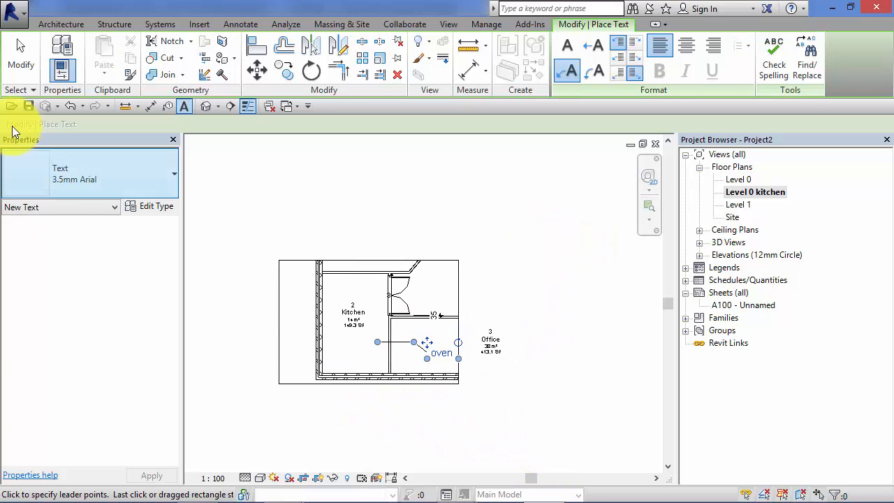
click(33, 60)
- Pull the crop region's right edge back to the kitchen wall and widen the annotation crop's right edge around the oven note
scroll(401, 272, up, 2)
middle_drag(438, 280, 491, 260)
click(530, 279)
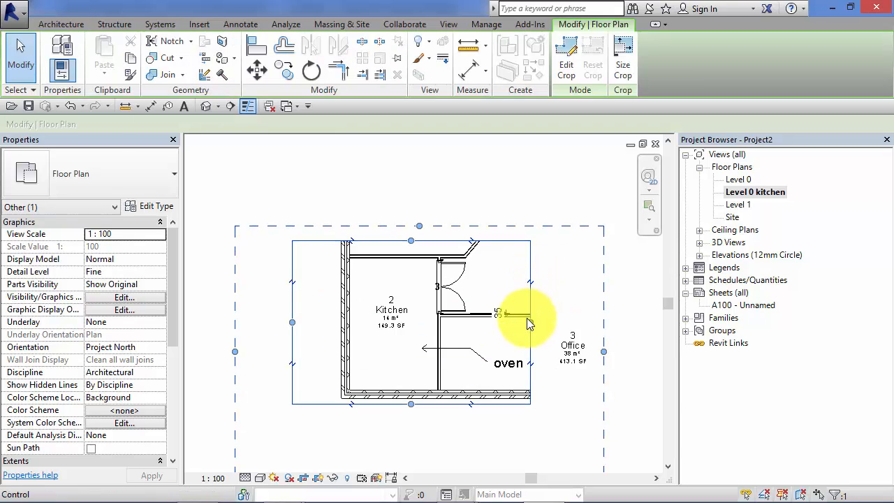
drag(530, 324, 449, 313)
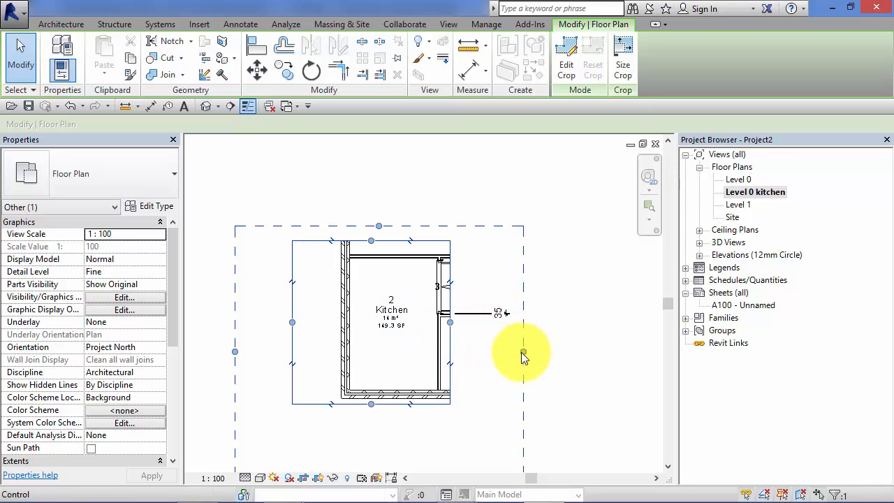
mouse_move(521, 352)
mouse_down()
mouse_move(569, 353)
mouse_move(544, 351)
mouse_up()
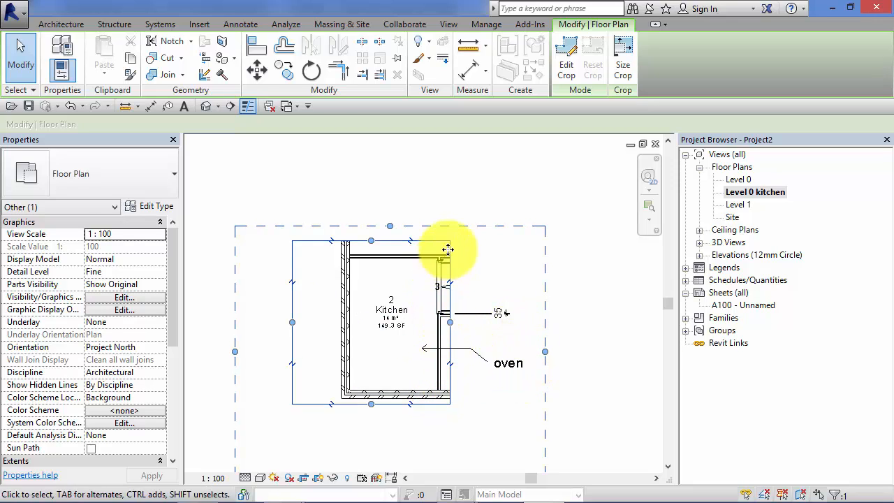
- Pull the crop region's left and lower edges in to just outside the kitchen's exterior walls
middle_drag(463, 401, 477, 394)
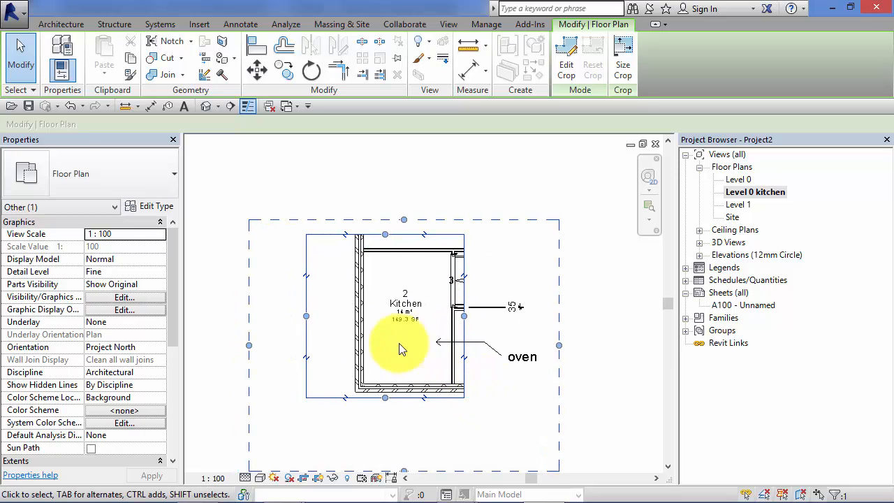
drag(306, 316, 351, 316)
scroll(408, 394, up, 4)
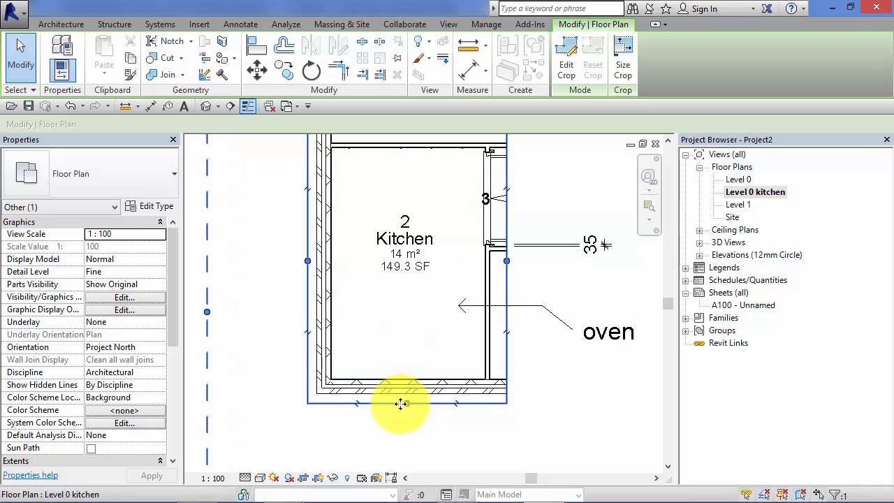
drag(405, 402, 407, 398)
scroll(405, 390, down, 2)
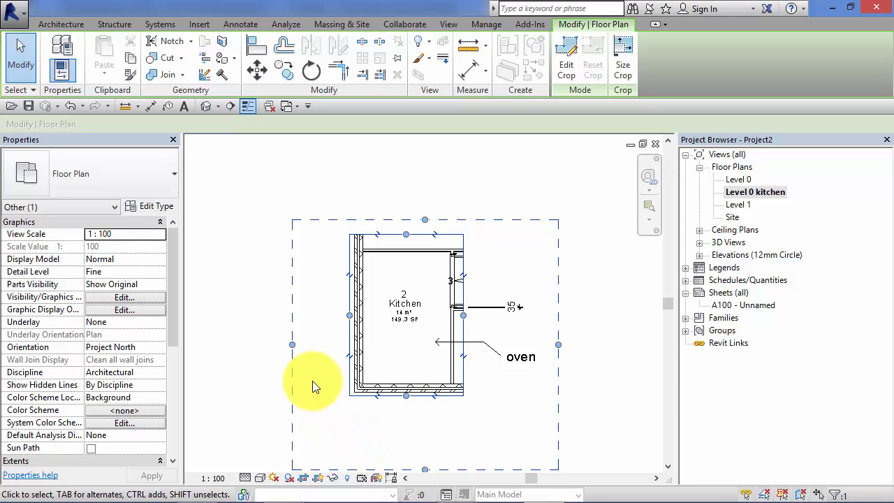
- Turn off annotation cropping for the Level 0 kitchen view
middle_drag(314, 379, 318, 330)
drag(172, 307, 161, 353)
click(90, 398)
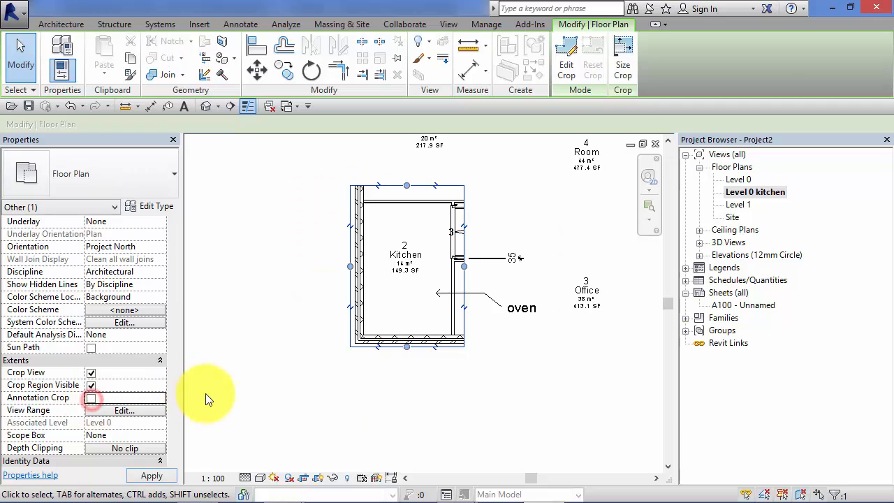
click(224, 447)
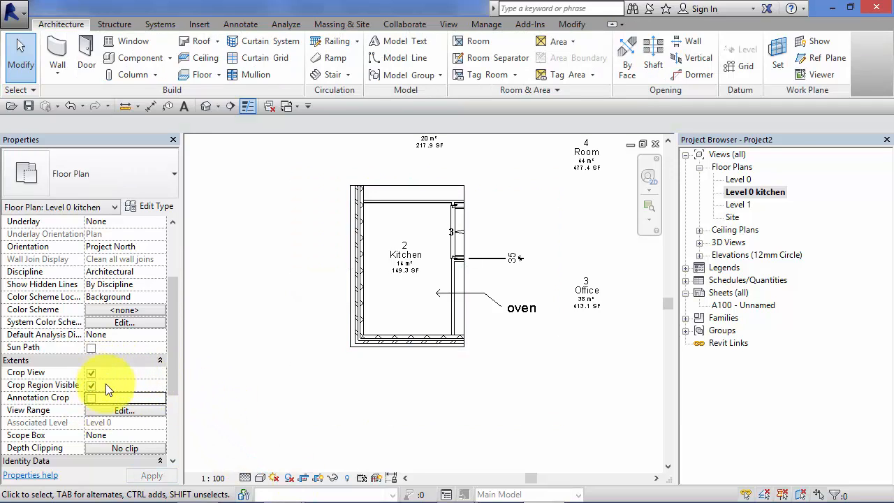
- Select the kitchen view's crop region and turn annotation cropping back on
click(463, 283)
middle_drag(493, 370, 488, 401)
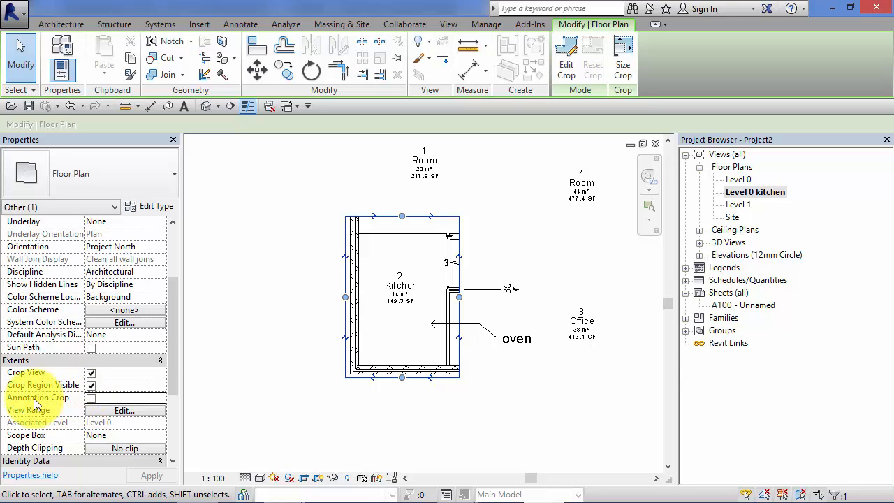
click(91, 397)
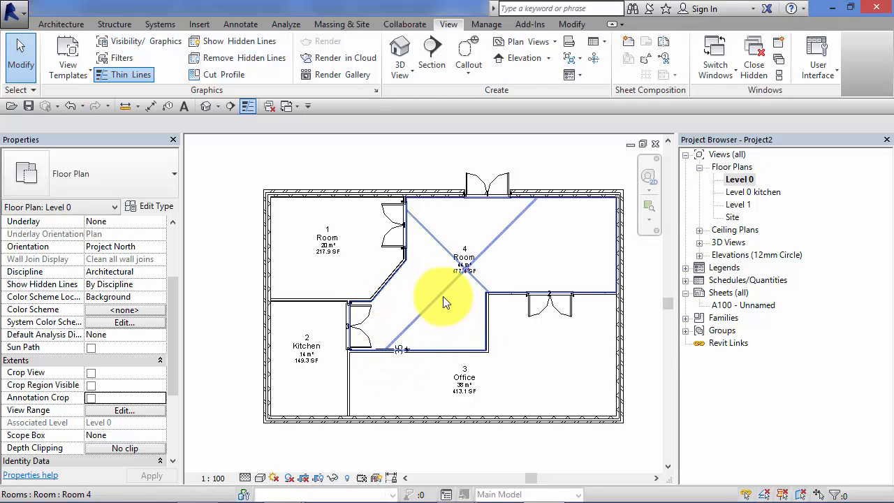
- Turn on Crop View and Crop Region Visible for the Level 0 floor plan
scroll(419, 300, up, 3)
middle_drag(410, 299, 500, 339)
scroll(494, 336, up, 1)
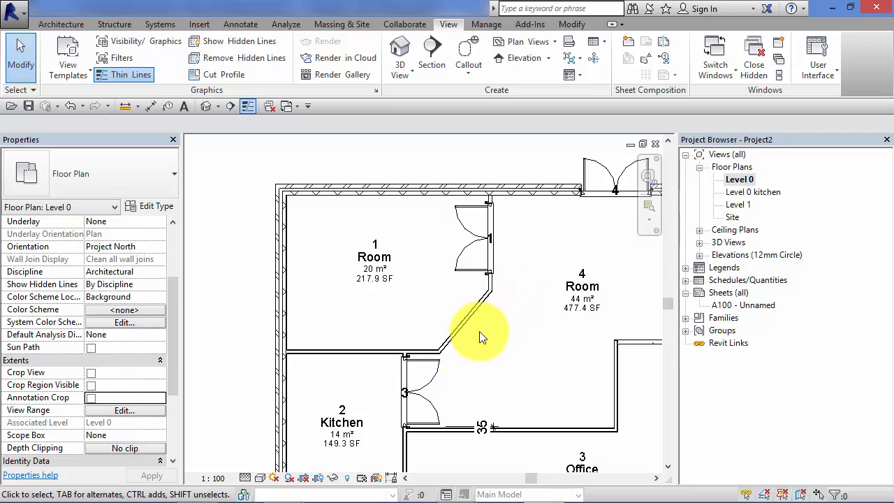
scroll(310, 284, down, 1)
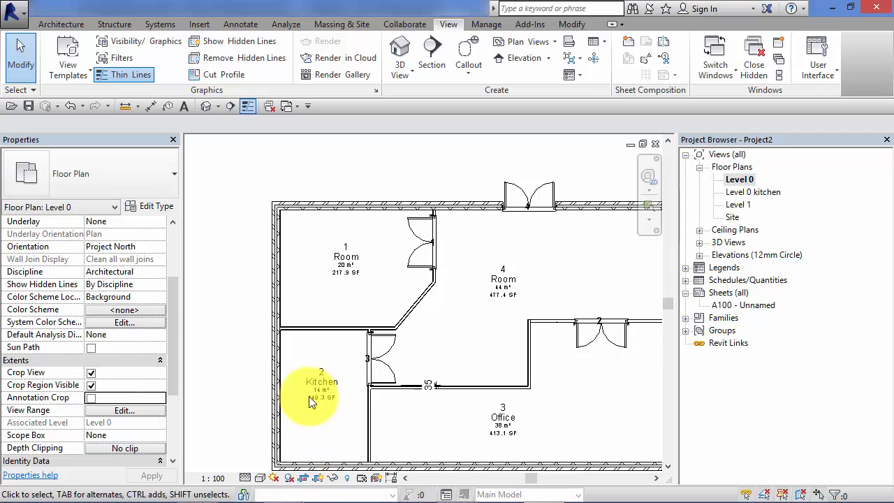
scroll(299, 399, down, 5)
middle_drag(495, 365, 524, 299)
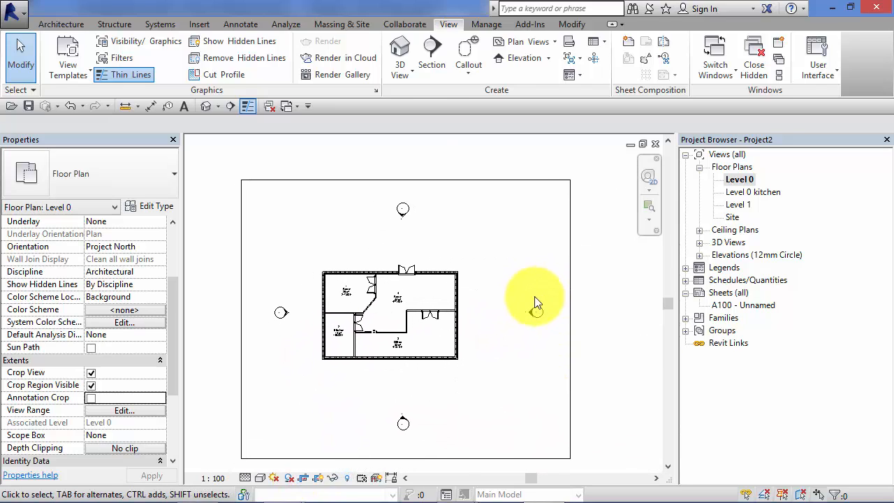
middle_drag(509, 333, 536, 331)
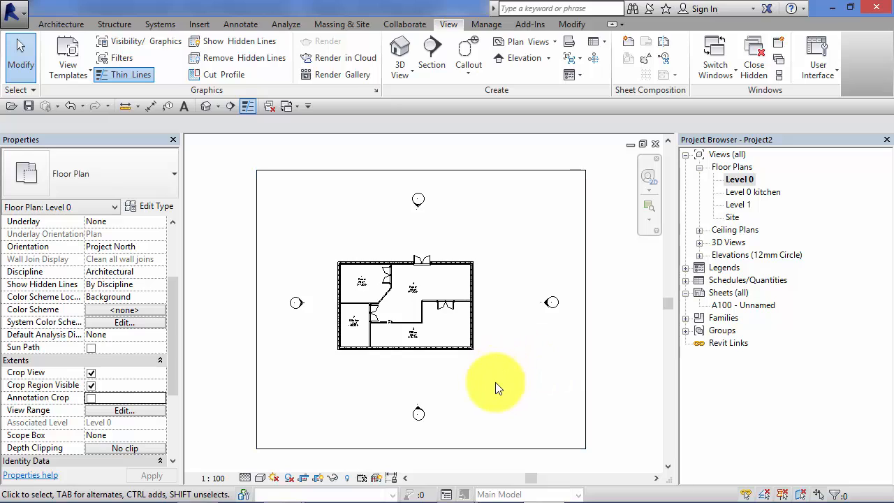
- Pull all four edges of the Level 0 crop region in to just outside Room 1's walls
click(585, 306)
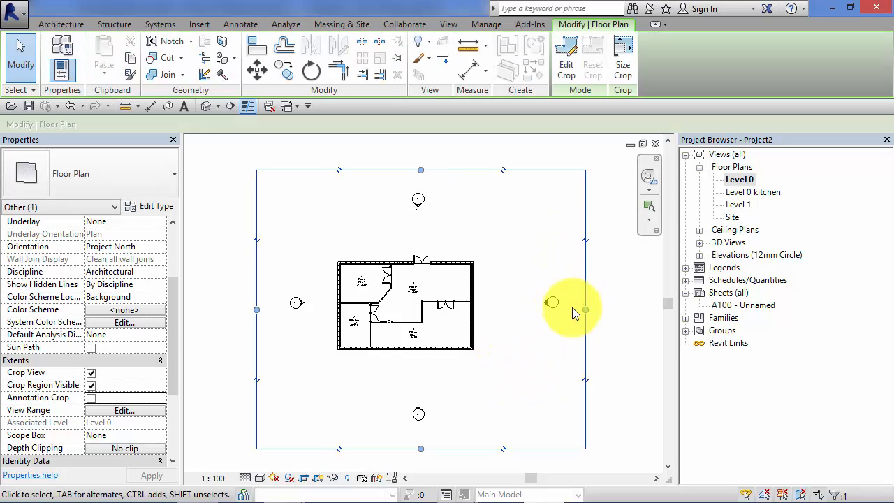
drag(585, 307, 395, 308)
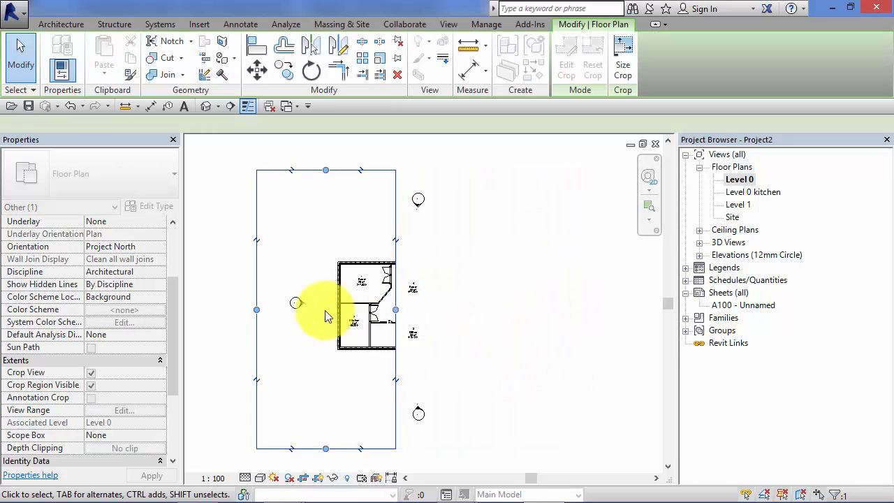
drag(256, 307, 334, 305)
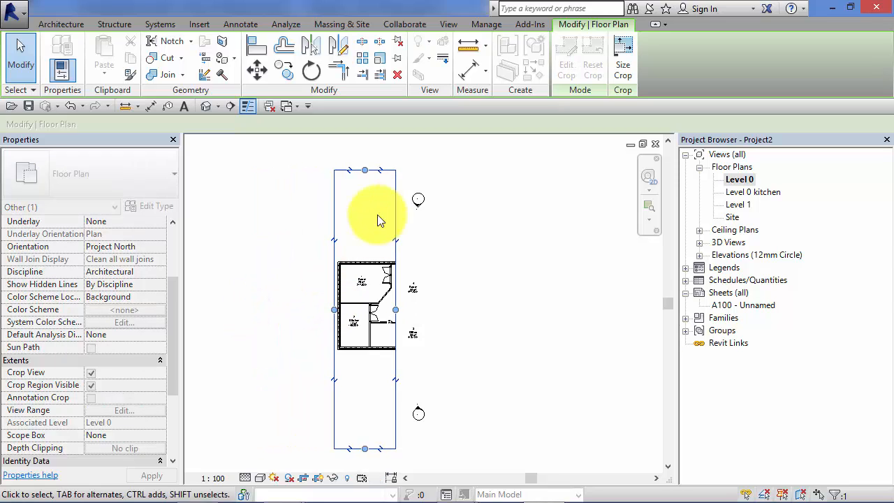
drag(363, 168, 351, 252)
drag(364, 449, 355, 312)
- Edit the crop profile and draw a diagonal line across its lower-right corner, parallel to Room 1's angled wall
scroll(332, 264, up, 4)
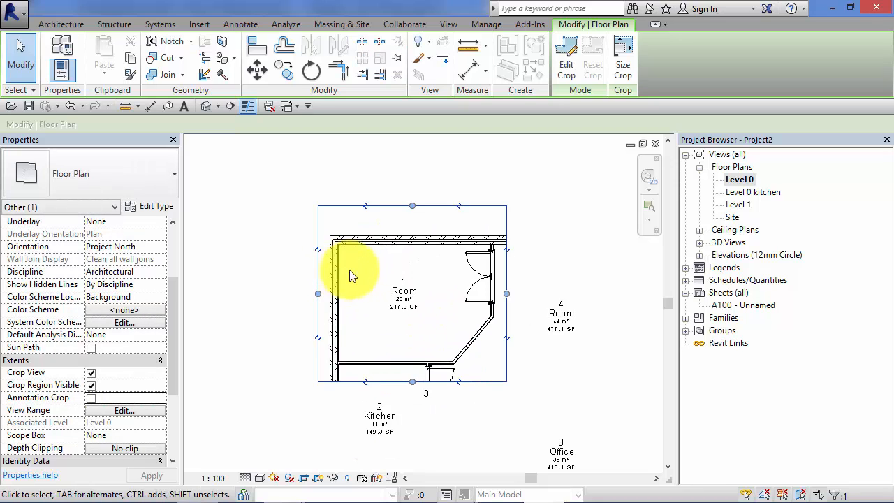
scroll(352, 271, up, 5)
scroll(375, 327, down, 2)
middle_drag(388, 323, 338, 306)
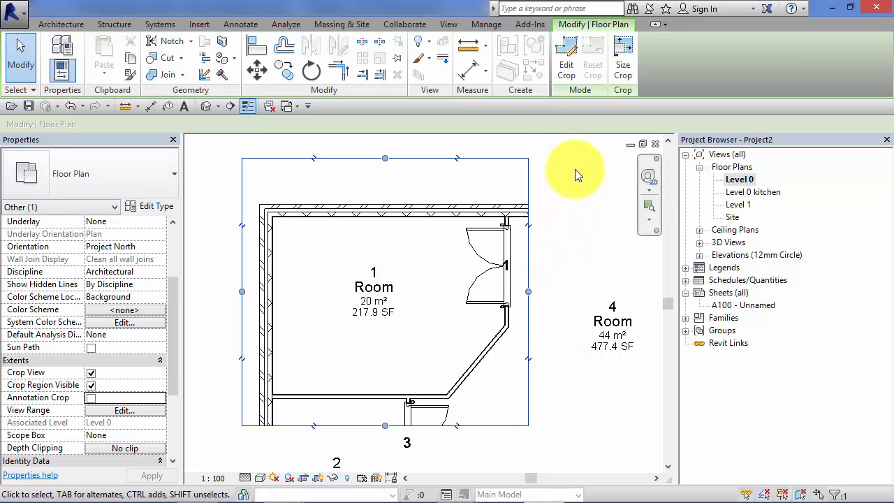
click(566, 53)
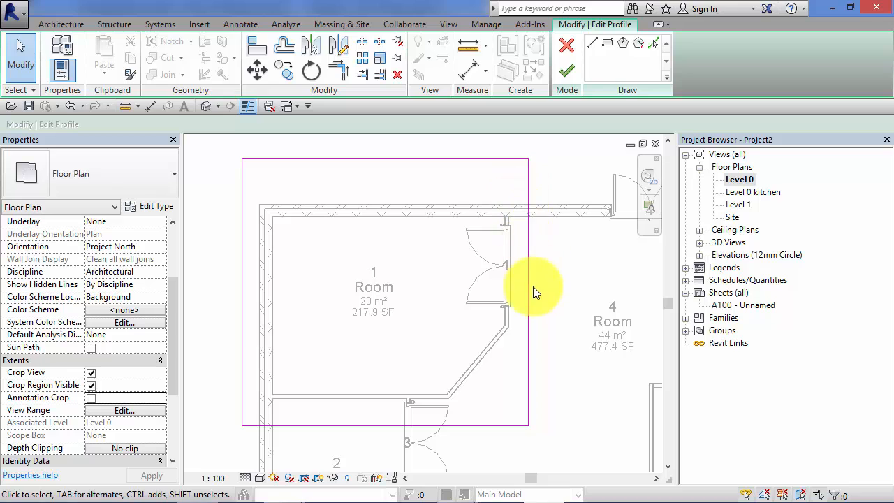
click(590, 43)
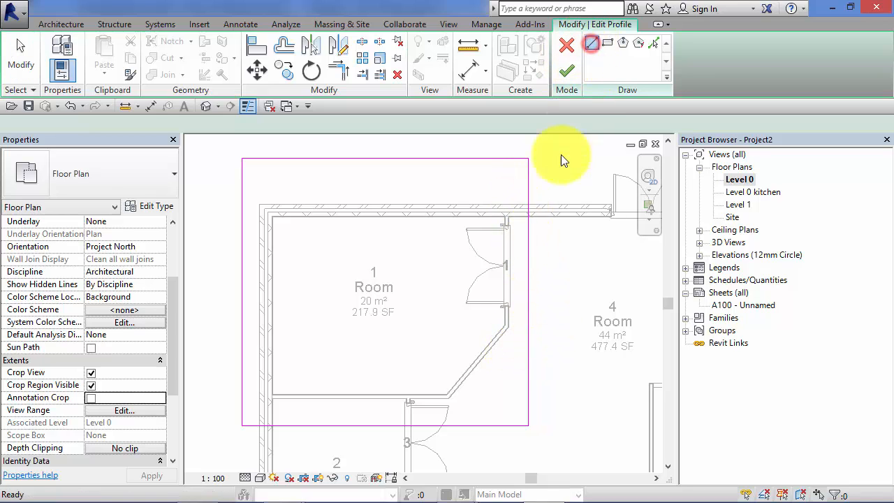
click(445, 428)
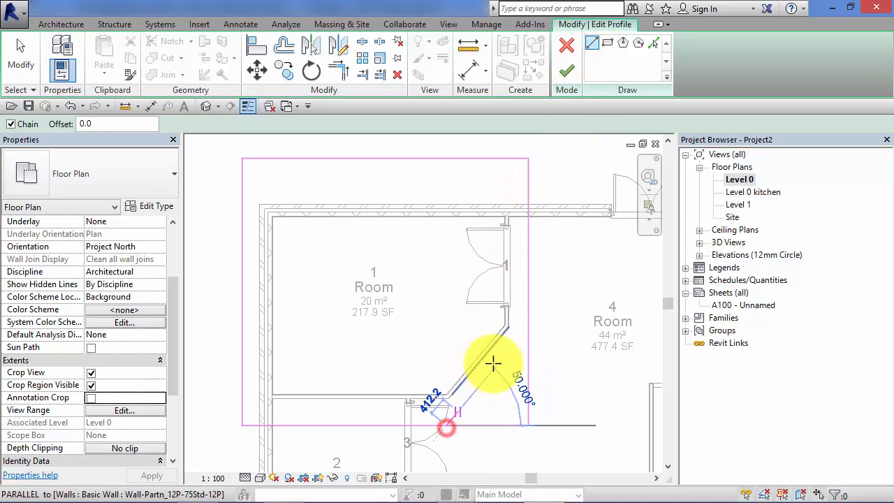
click(527, 324)
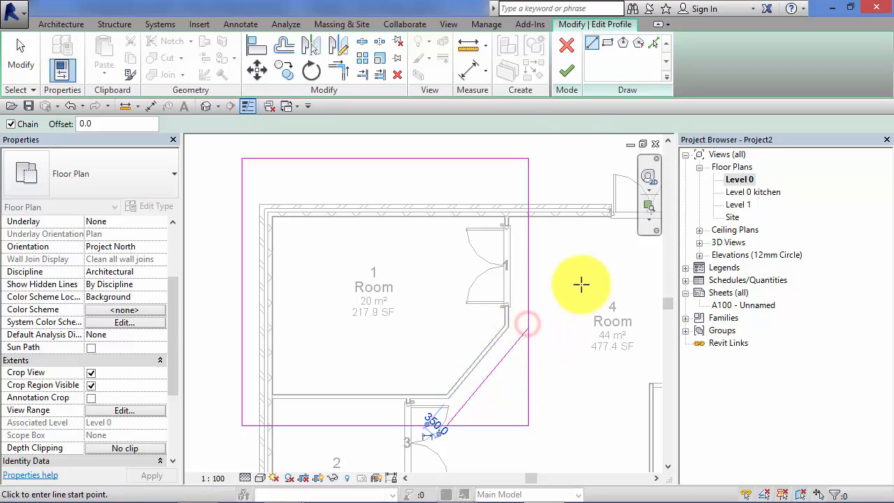
- Trim the crop profile's lower and right edges to the diagonal line and finish the profile edit
click(339, 71)
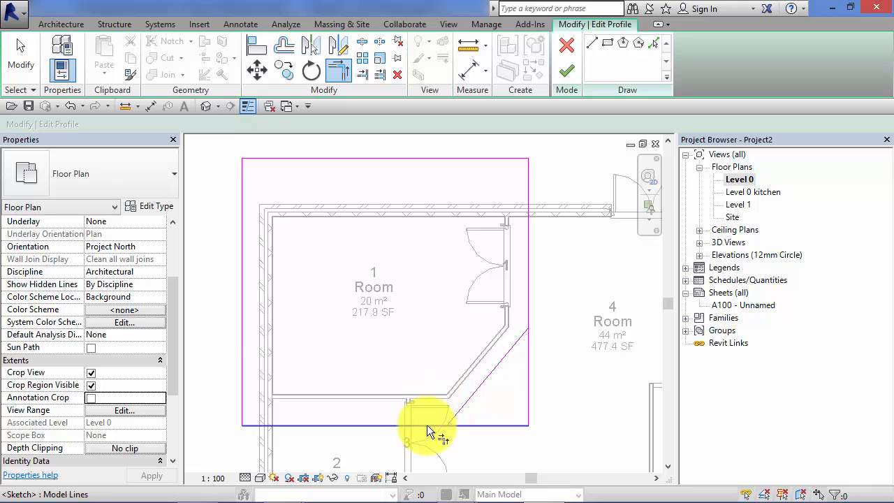
click(427, 425)
click(515, 344)
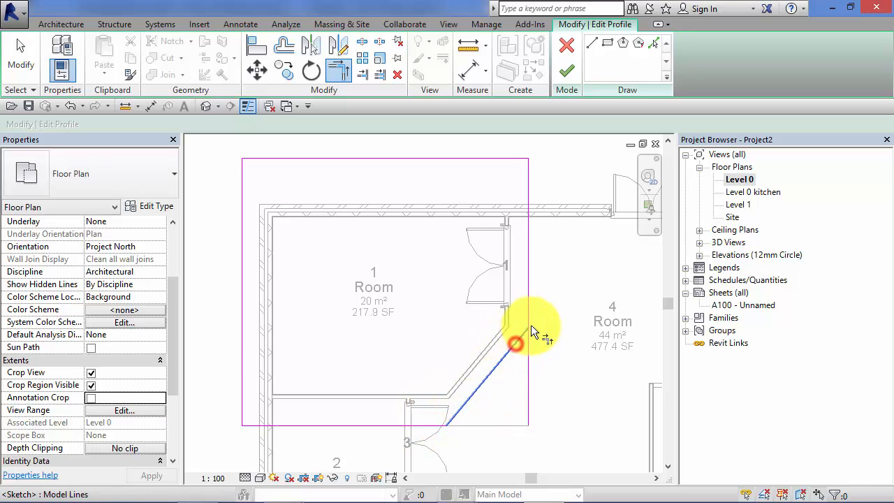
click(529, 314)
middle_drag(552, 359, 562, 352)
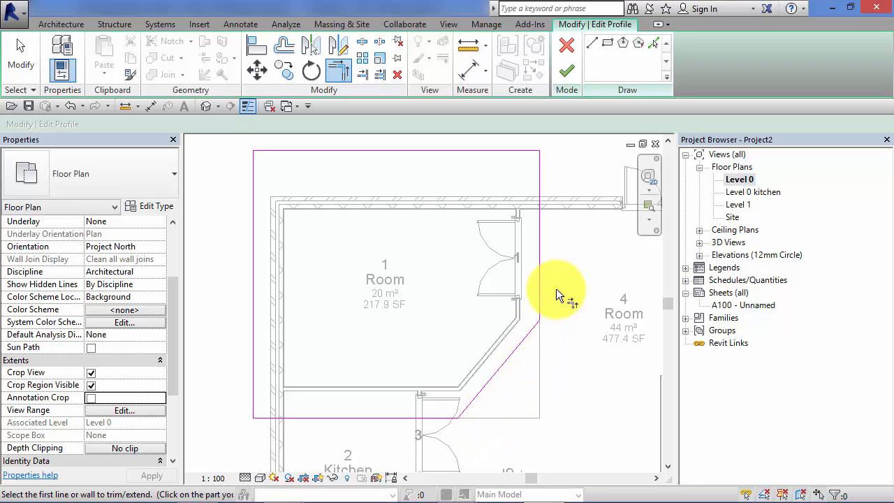
click(567, 70)
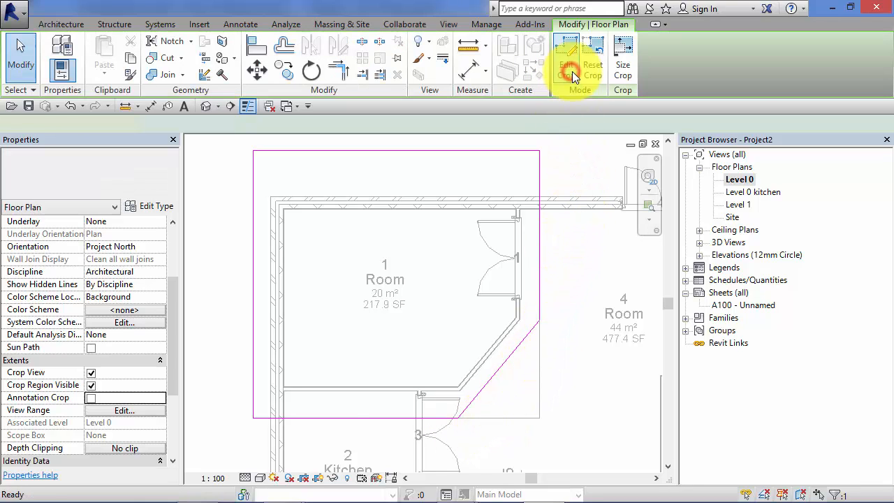
- Deselect the reshaped crop region and hide its boundary in the Level 0 view
mouse_move(573, 262)
middle_down()
mouse_move(593, 277)
mouse_move(581, 271)
middle_up()
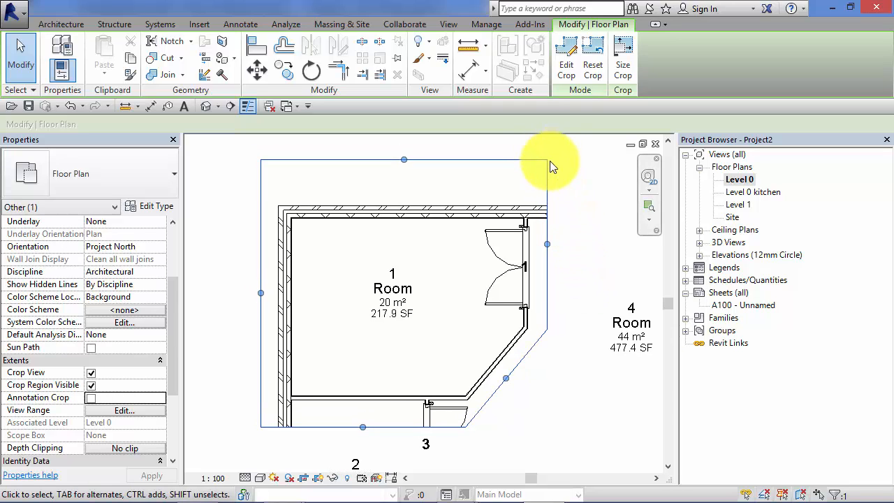
click(576, 300)
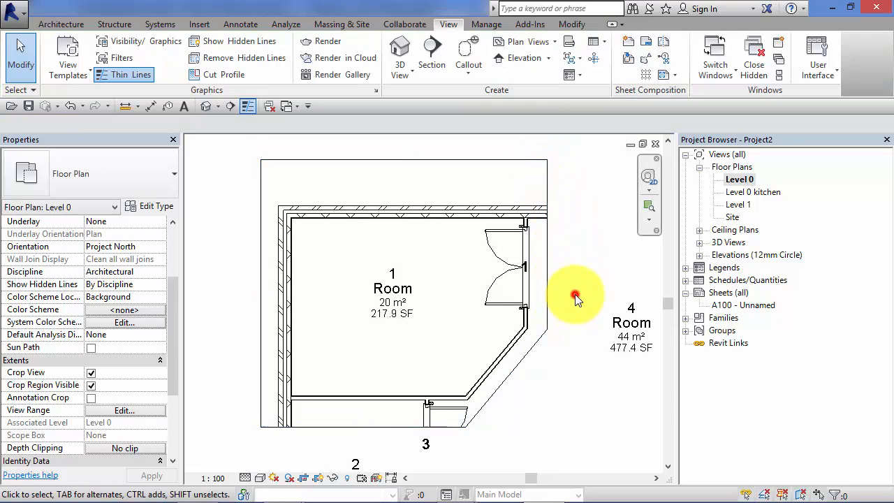
click(319, 479)
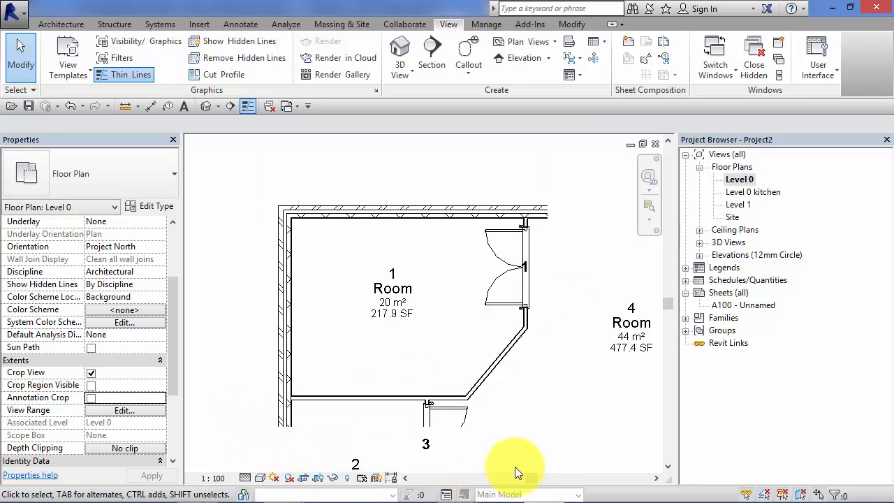